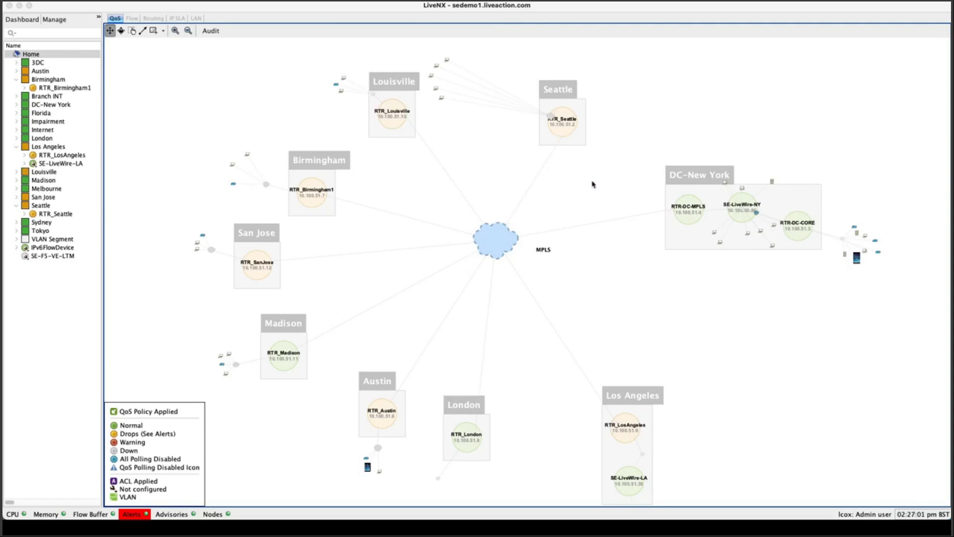
Step: Zoom out over the whole topology map, then zoom back in and pan toward DC-New York
scroll(589, 183, down, 3)
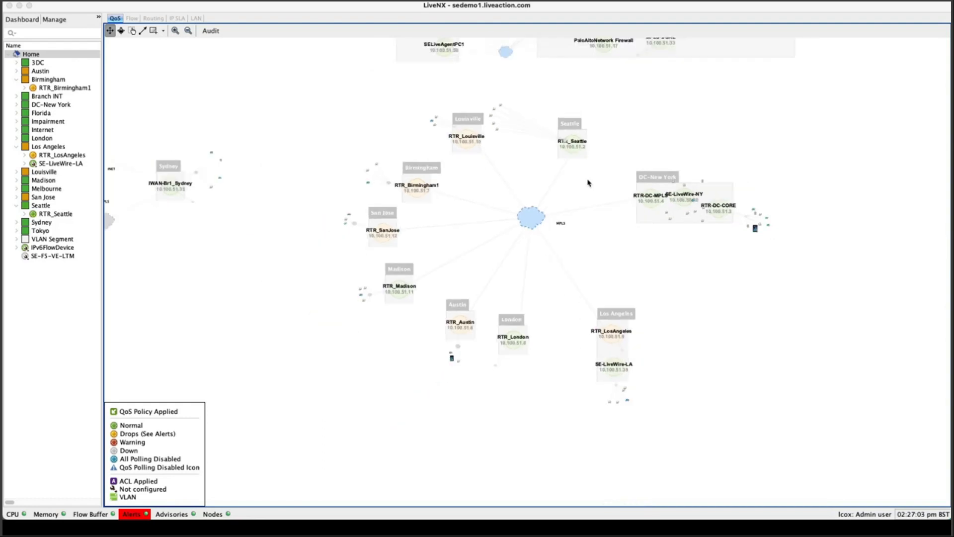
scroll(588, 183, down, 4)
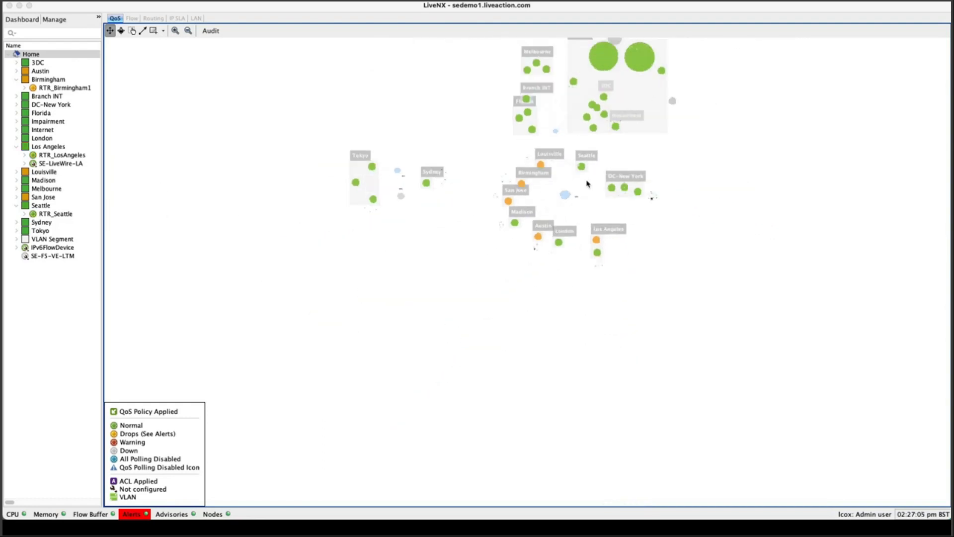
scroll(587, 183, up, 6)
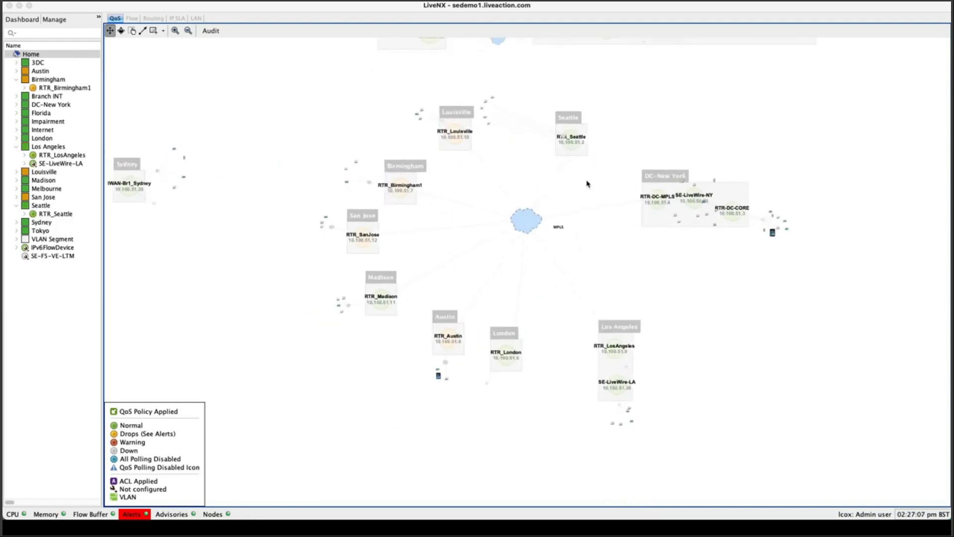
scroll(587, 184, up, 3)
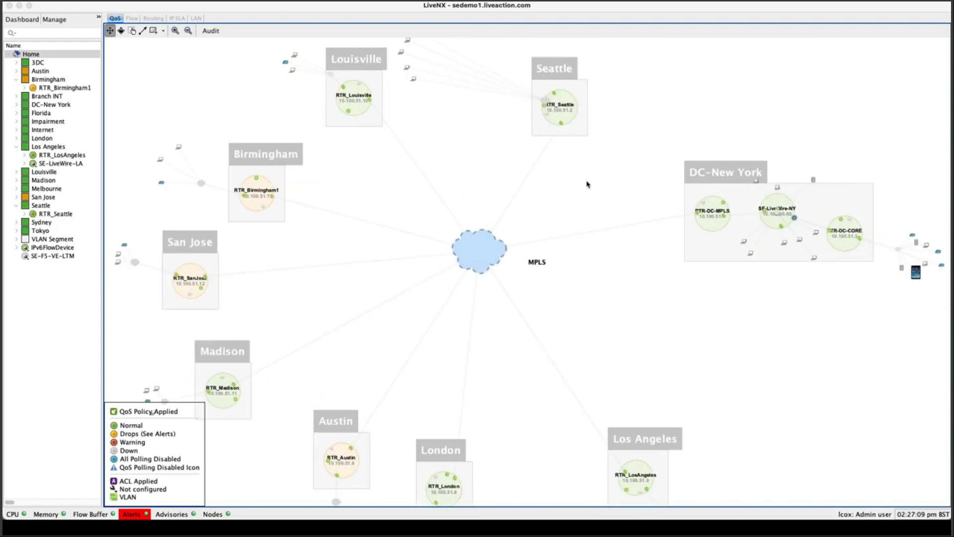
drag(569, 186, 356, 166)
scroll(522, 188, up, 4)
Step: Zoom into DC-New York to see its routers and hosts up close
scroll(405, 183, up, 3)
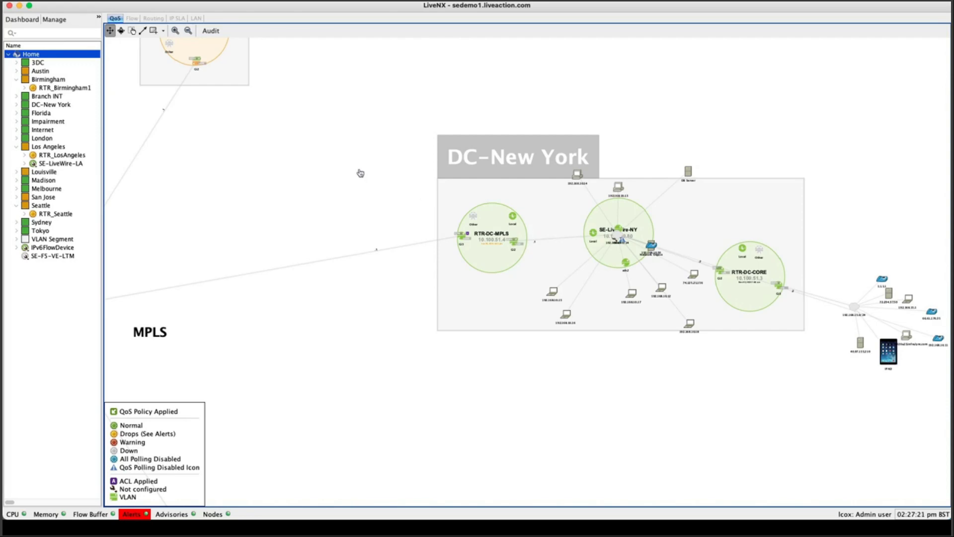
scroll(365, 176, up, 3)
drag(385, 194, 162, 158)
scroll(320, 147, up, 2)
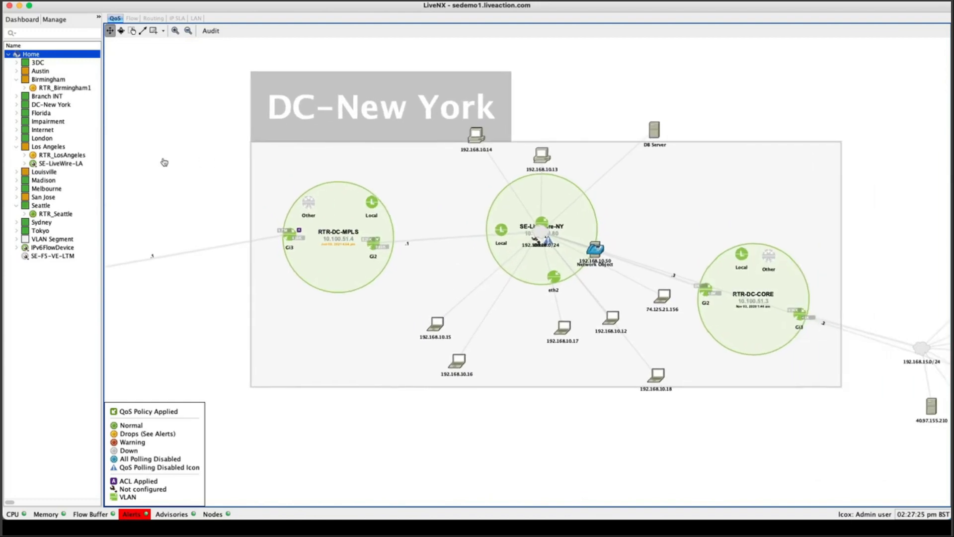
scroll(172, 157, up, 1)
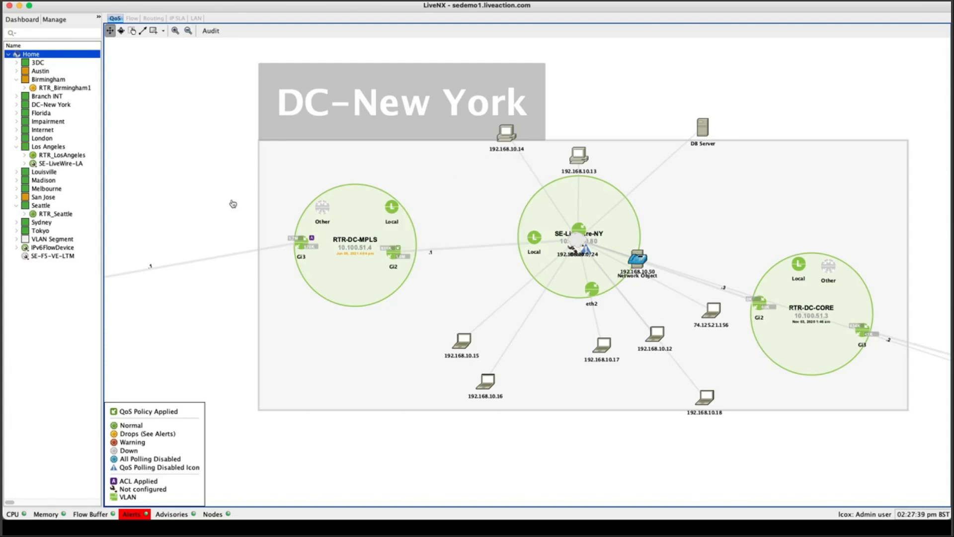
Step: Zoom back out and recentre the map on the full network overview
scroll(233, 204, down, 3)
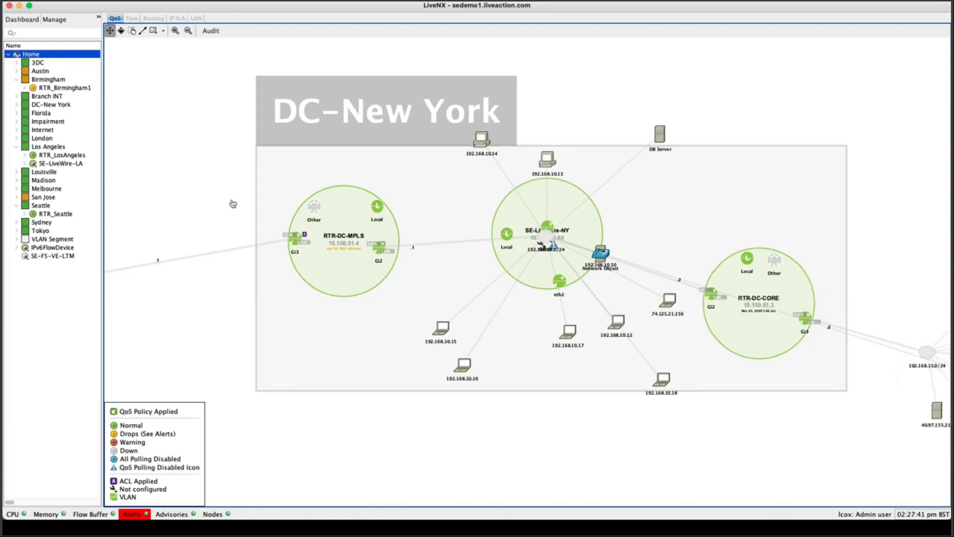
drag(215, 204, 273, 205)
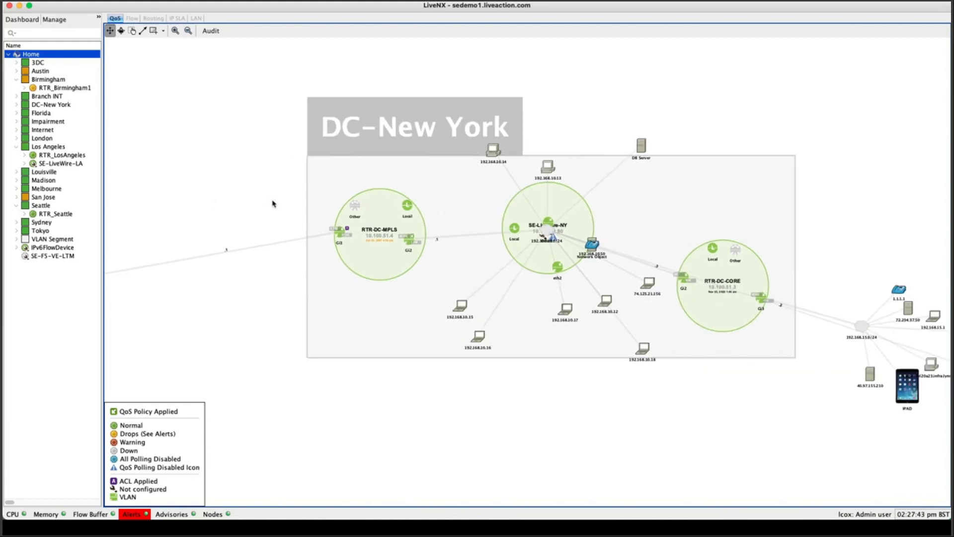
scroll(273, 204, down, 3)
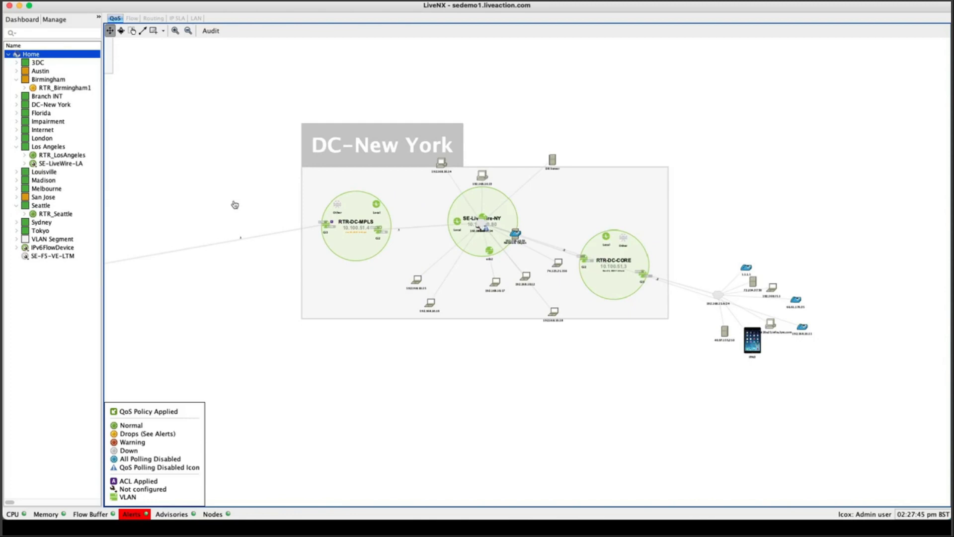
drag(235, 204, 607, 202)
scroll(311, 203, down, 3)
scroll(397, 229, down, 3)
scroll(398, 228, down, 3)
scroll(398, 228, down, 1)
scroll(591, 207, up, 1)
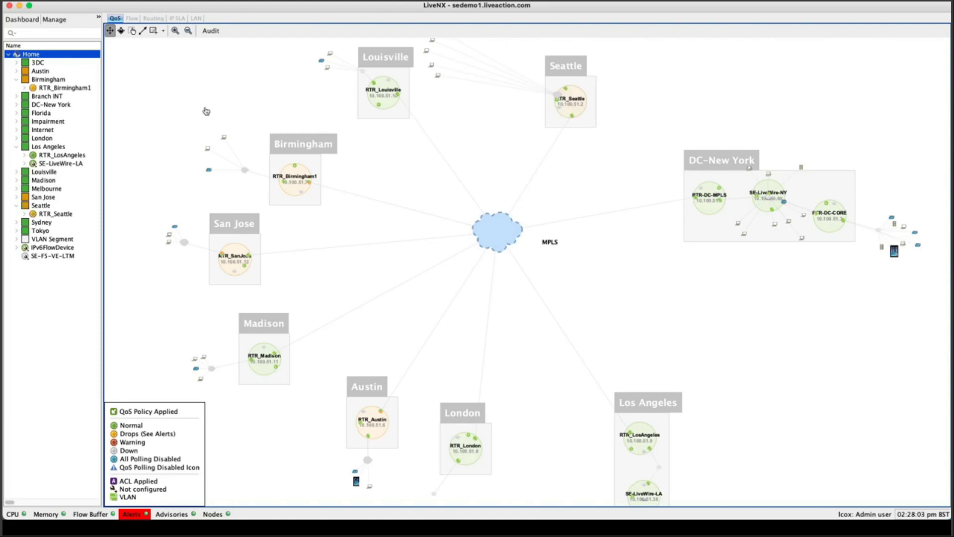
Step: Show the 2490 traffic flows on the map, coloured by application type such as Web and Voice
click(132, 18)
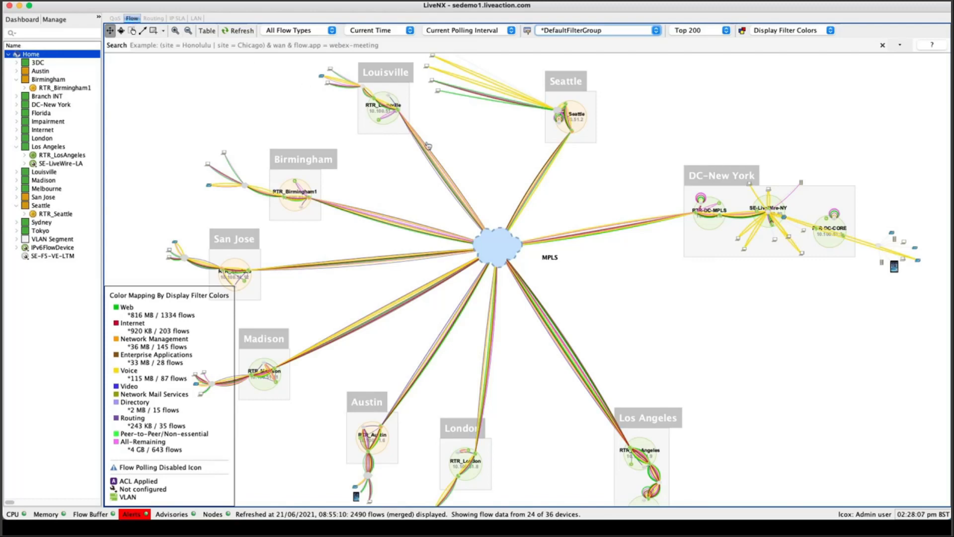
scroll(486, 166, down, 1)
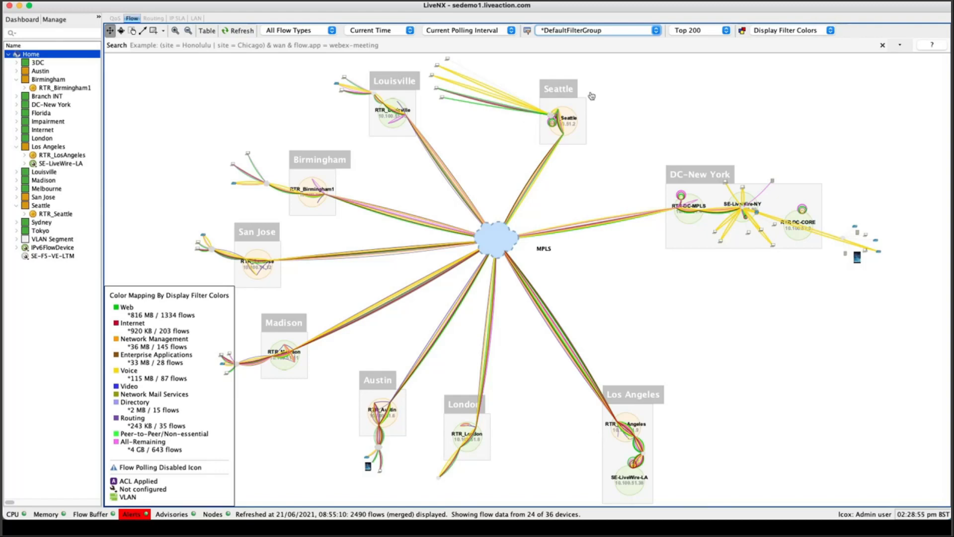
Step: Filter the flow map to the _Seattle_Voice group, leaving 14 voice flows
click(656, 31)
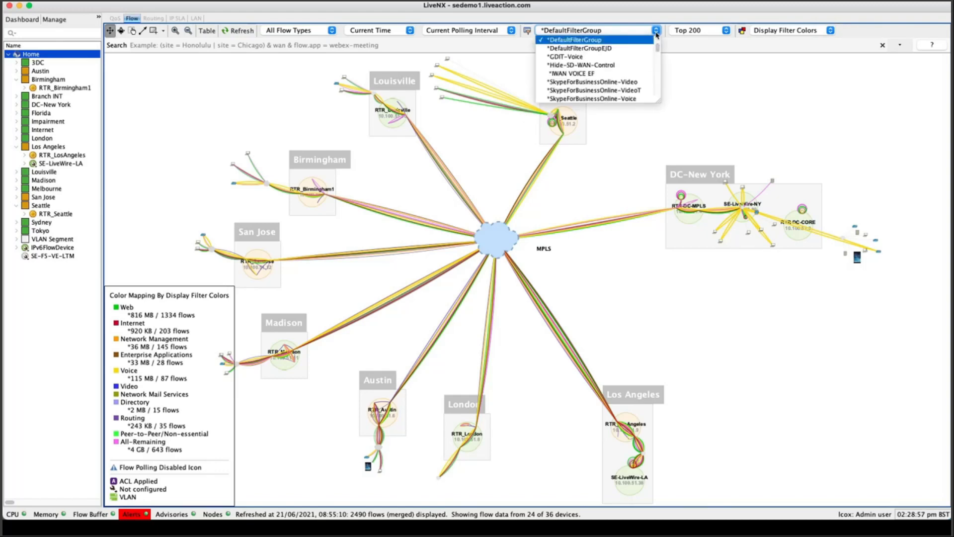
scroll(659, 47, down, 2)
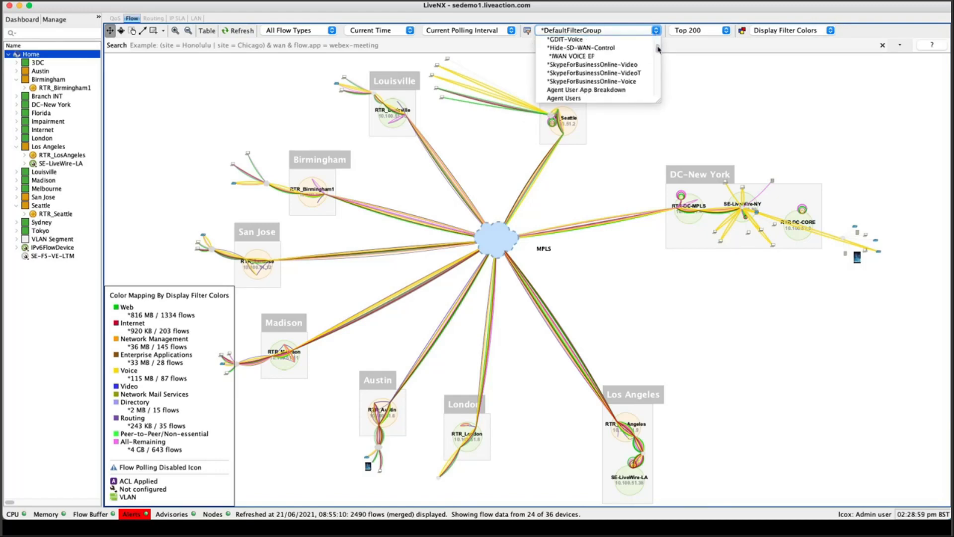
drag(659, 48, 659, 44)
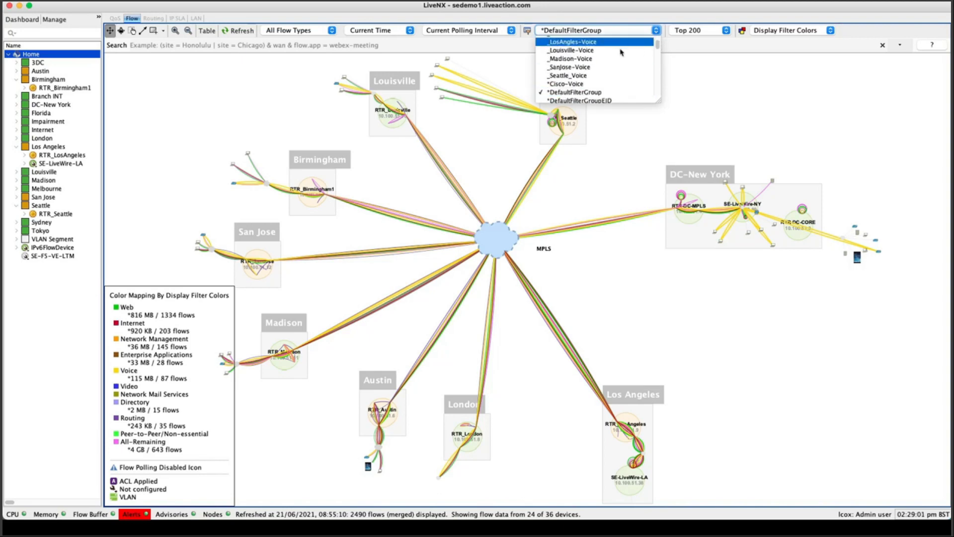
click(607, 77)
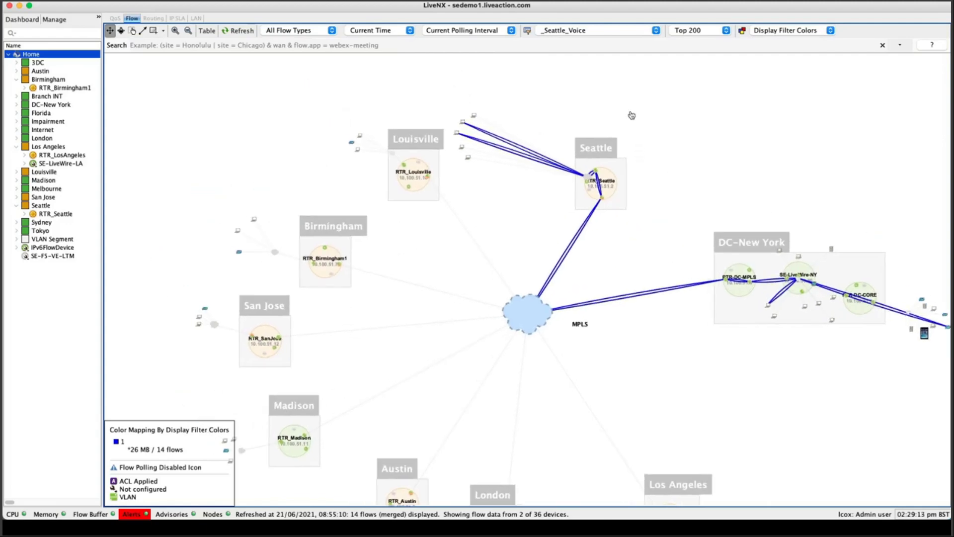
Step: Zoom into the Louisville and Seattle area of the map
scroll(631, 115, up, 2)
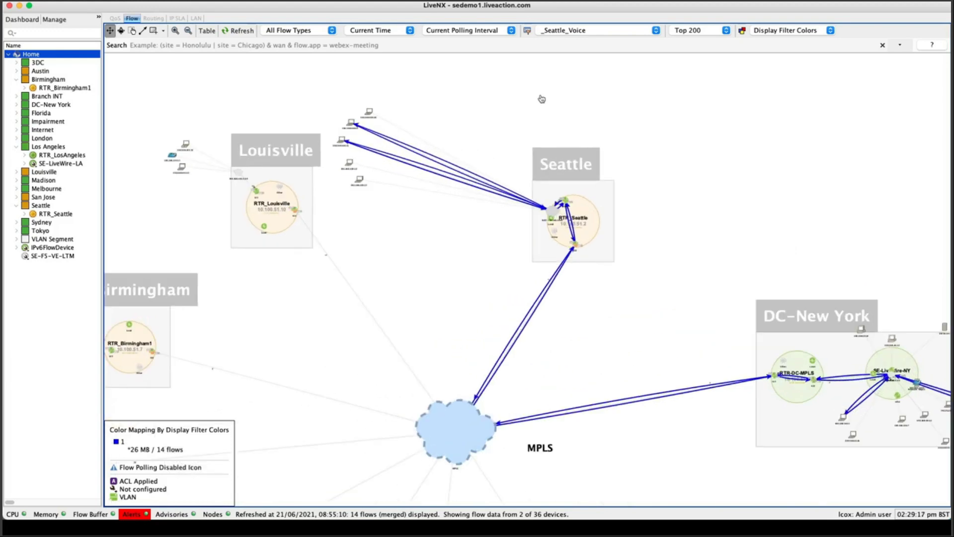
scroll(542, 99, up, 4)
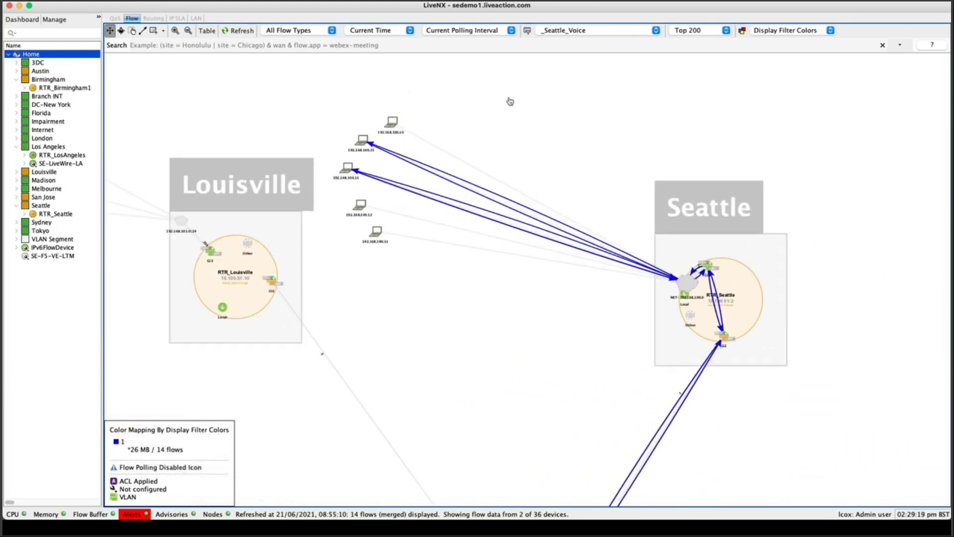
scroll(511, 101, up, 2)
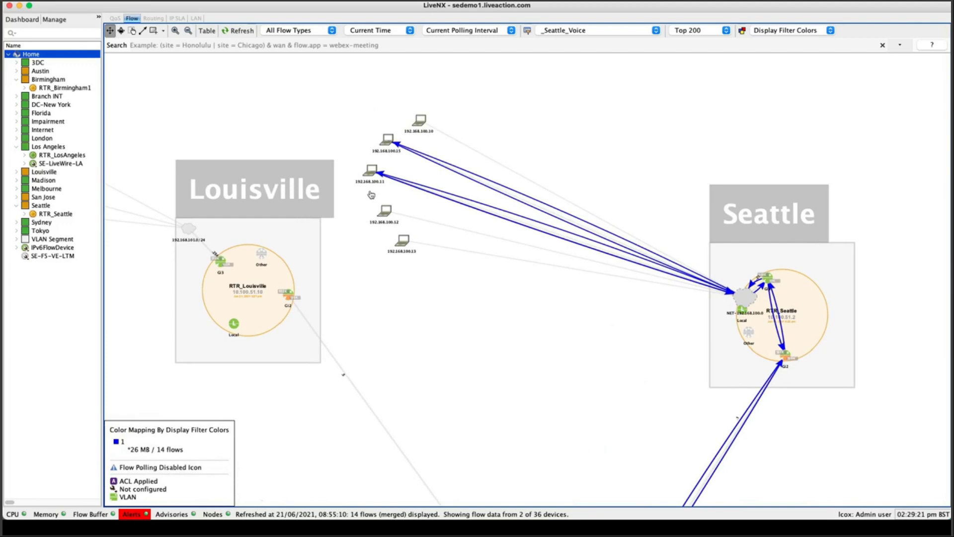
click(179, 45)
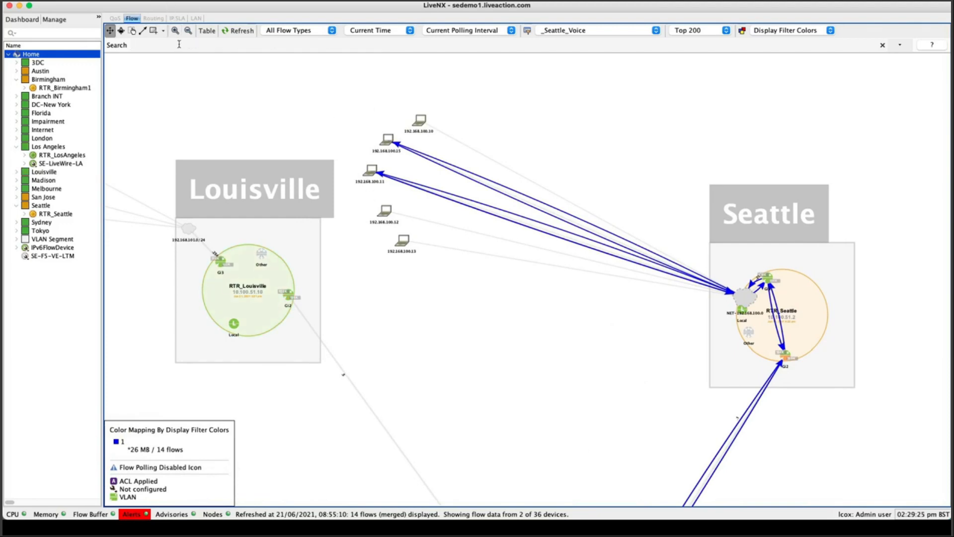
text(flow)
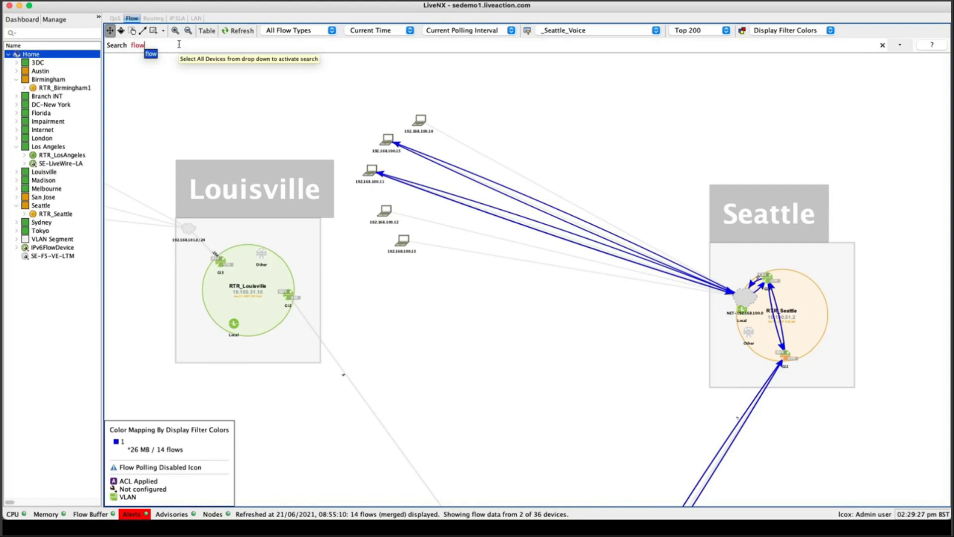
text(.ip)
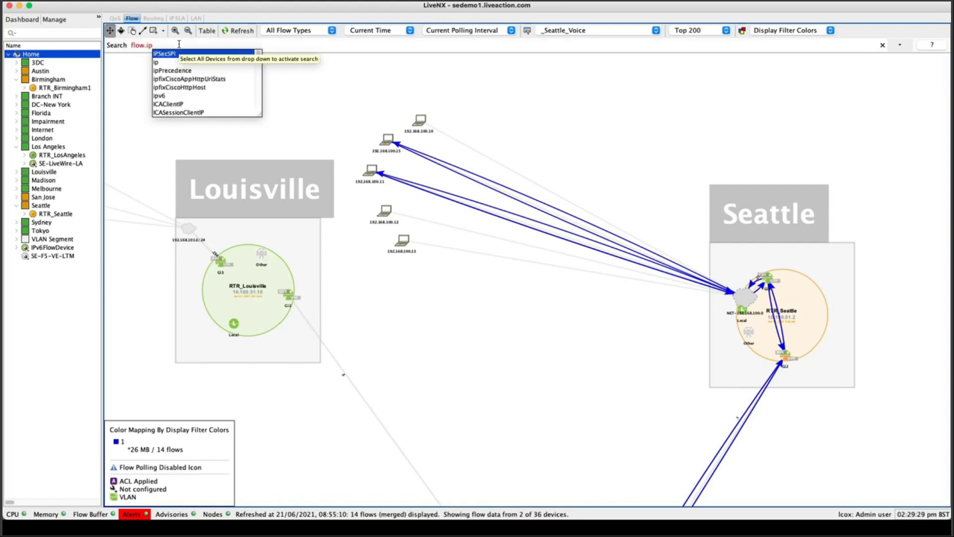
text(=192.168.1)
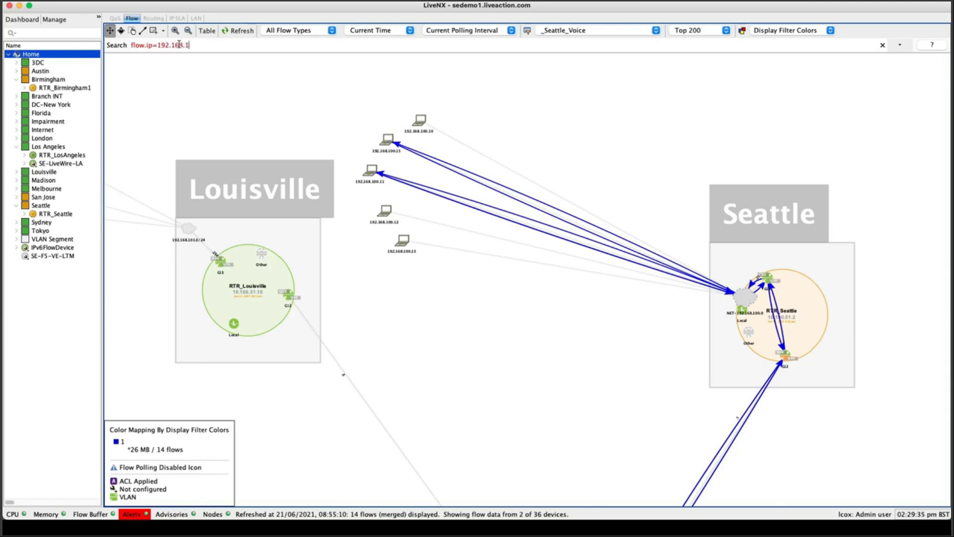
text(00.11)
key(Return)
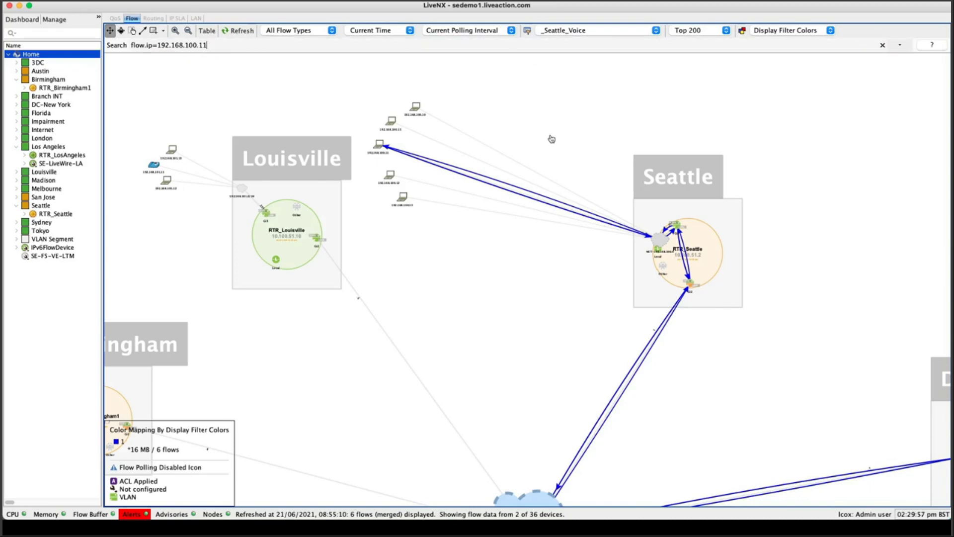
scroll(551, 139, up, 3)
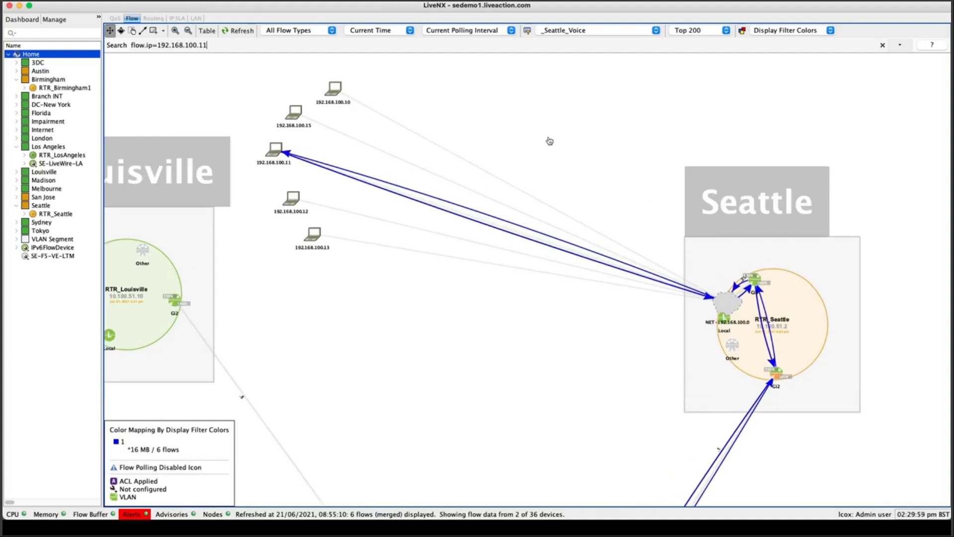
scroll(509, 112, down, 5)
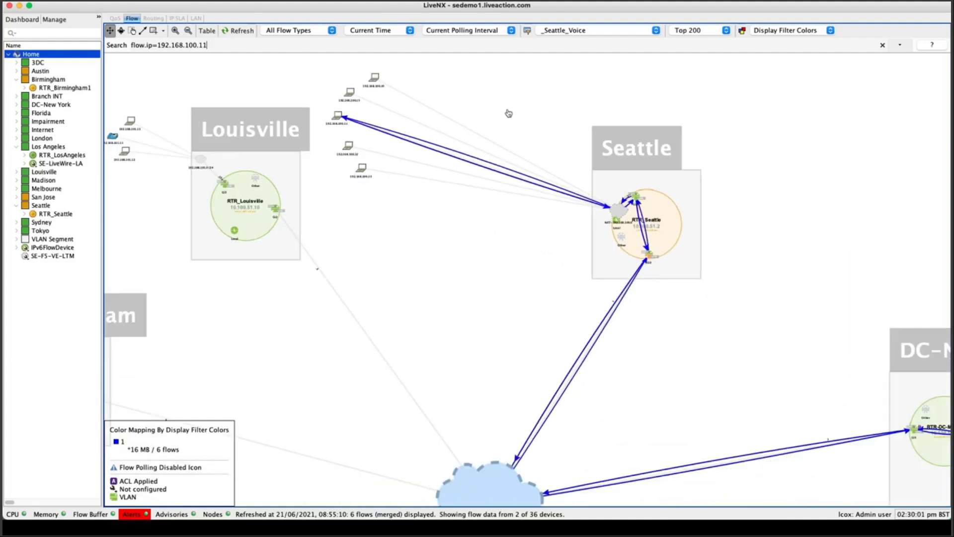
drag(822, 186, 571, 149)
scroll(717, 145, down, 4)
scroll(722, 151, up, 2)
scroll(669, 162, down, 3)
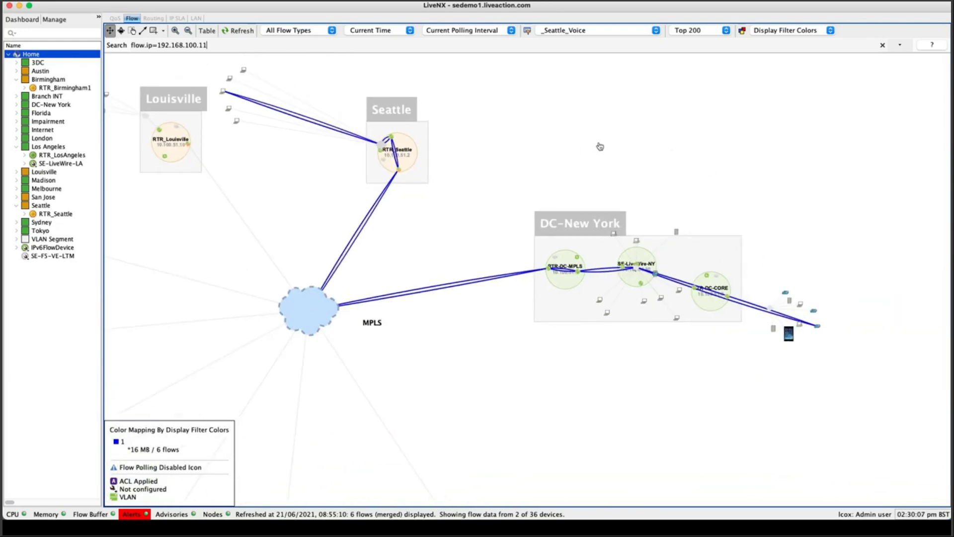
scroll(502, 145, up, 2)
scroll(586, 153, down, 1)
scroll(633, 150, up, 2)
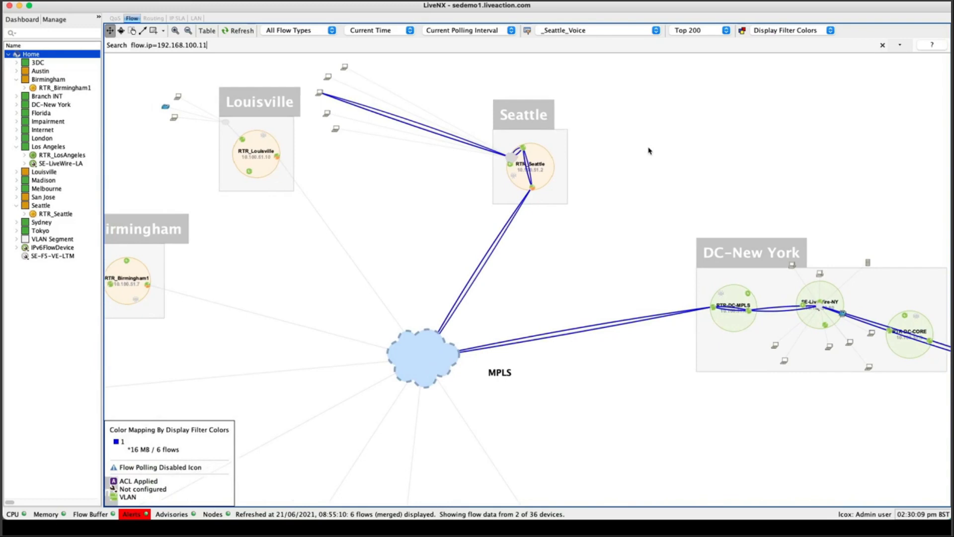
drag(649, 151, 681, 149)
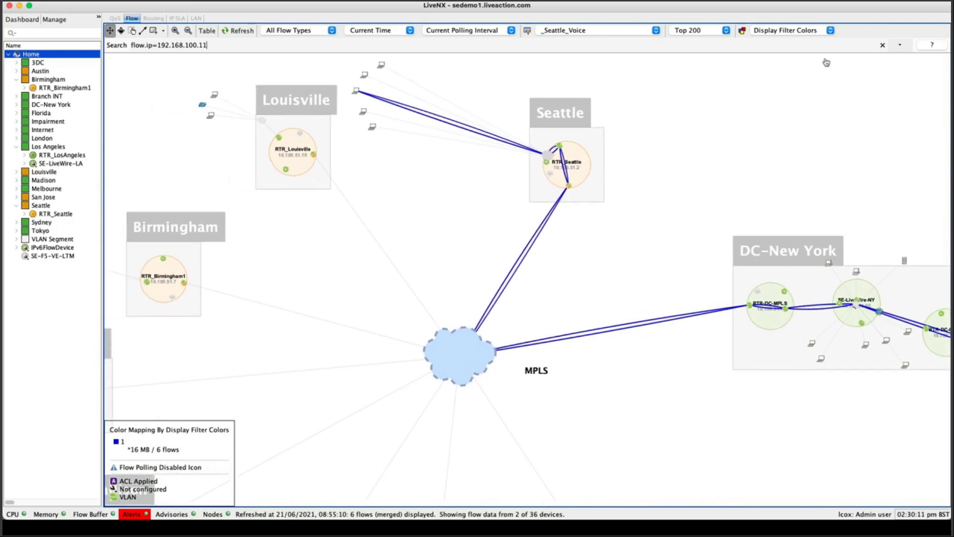
Step: Colour the flows by DSCP and zoom in on the Seattle link
click(830, 31)
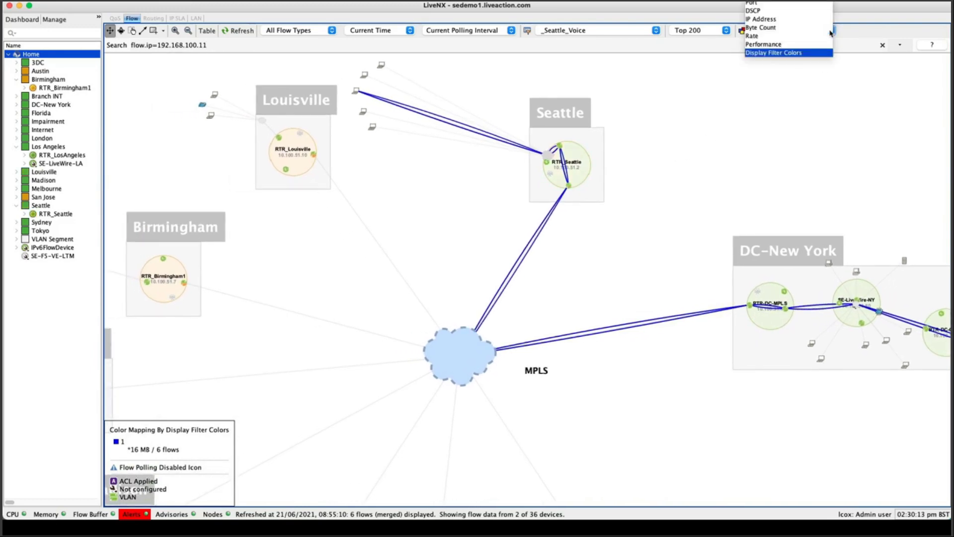
click(770, 11)
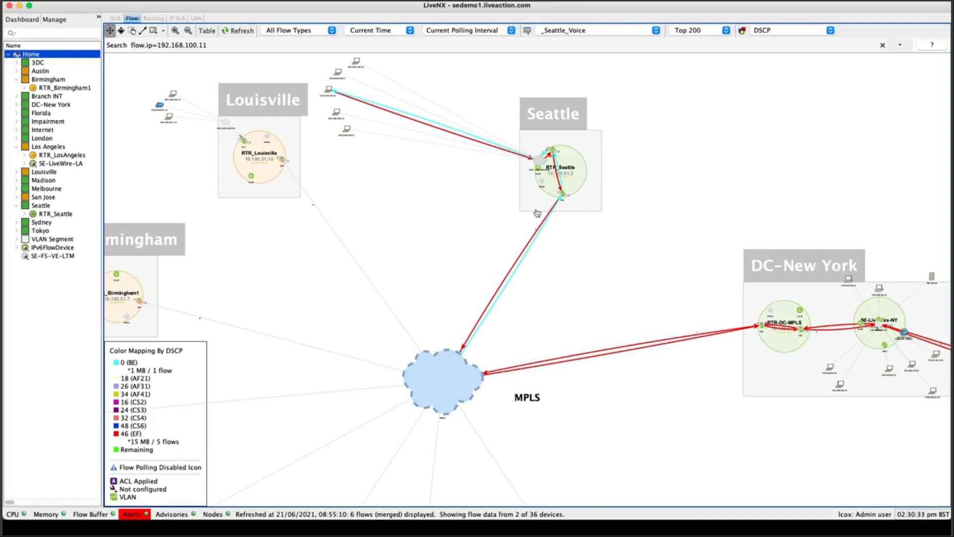
scroll(613, 264, right, 3)
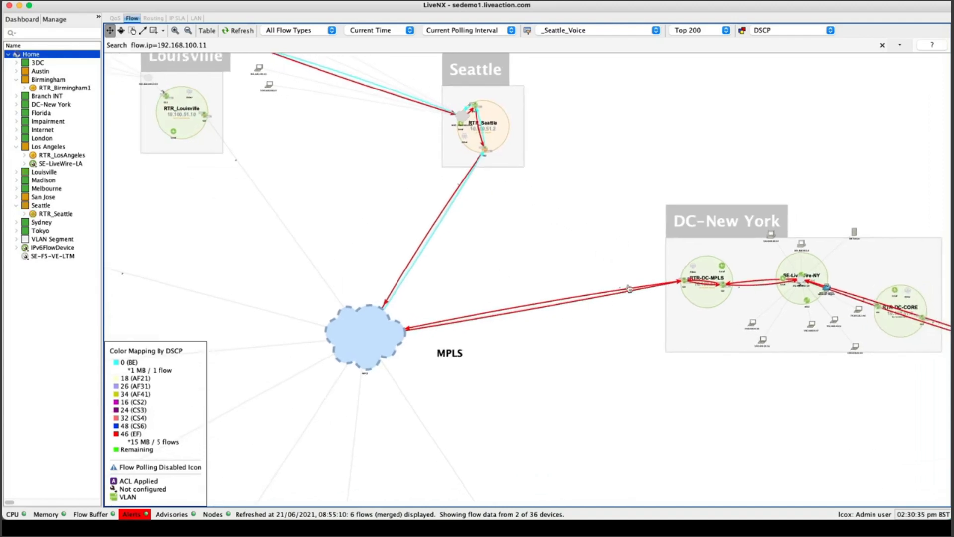
drag(503, 251, 554, 302)
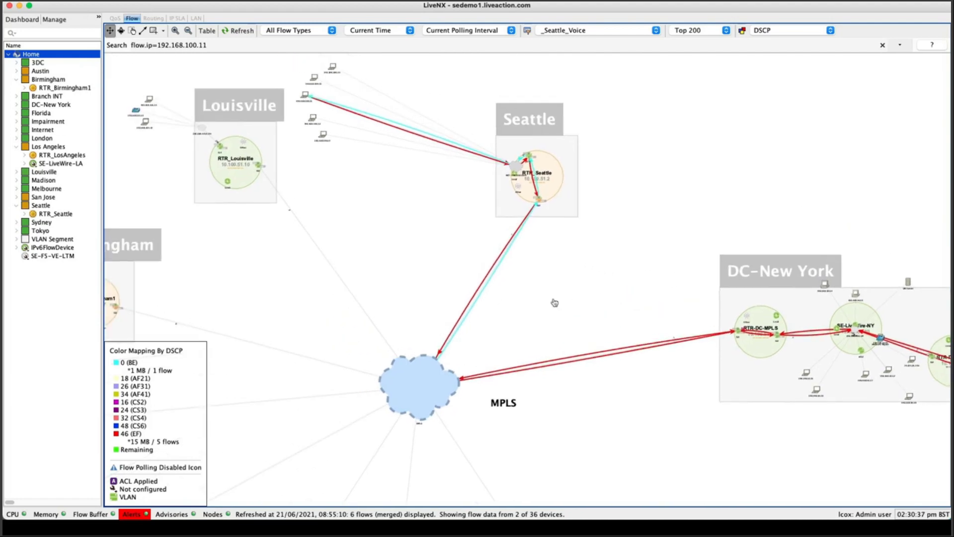
scroll(538, 271, up, 3)
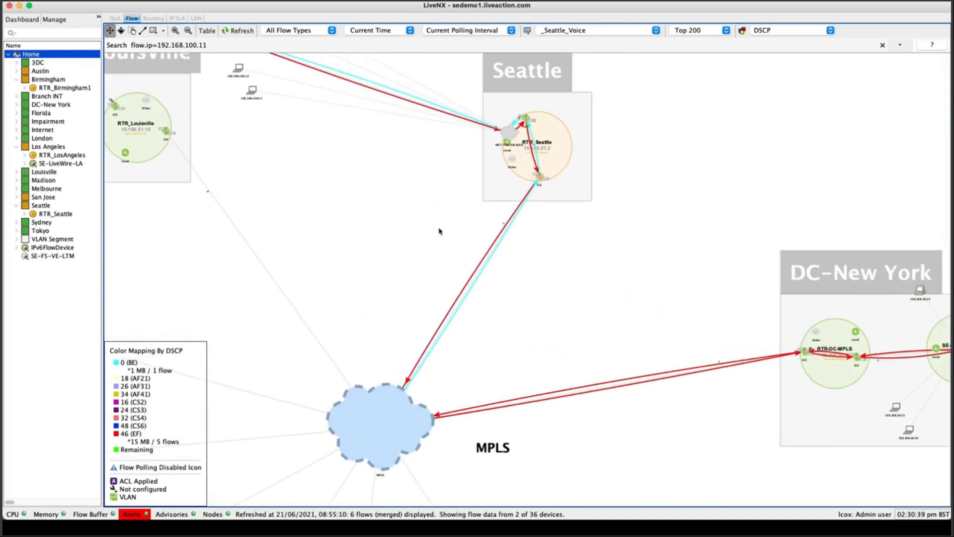
scroll(439, 231, up, 3)
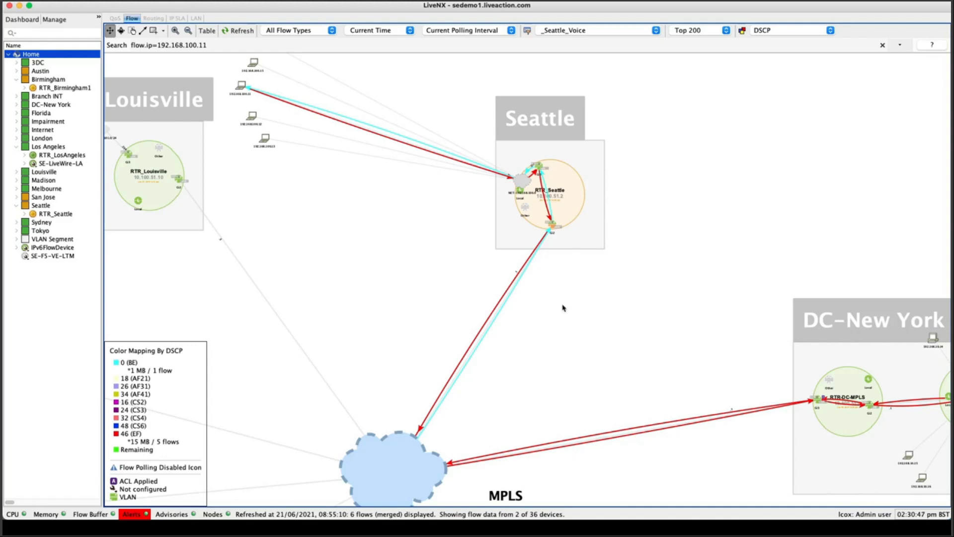
drag(563, 308, 551, 261)
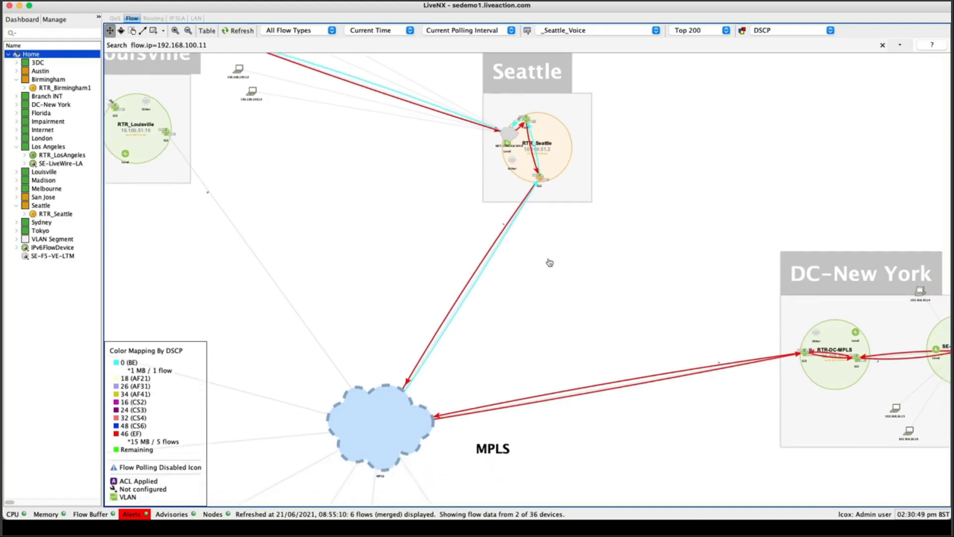
scroll(548, 264, up, 1)
scroll(545, 267, up, 1)
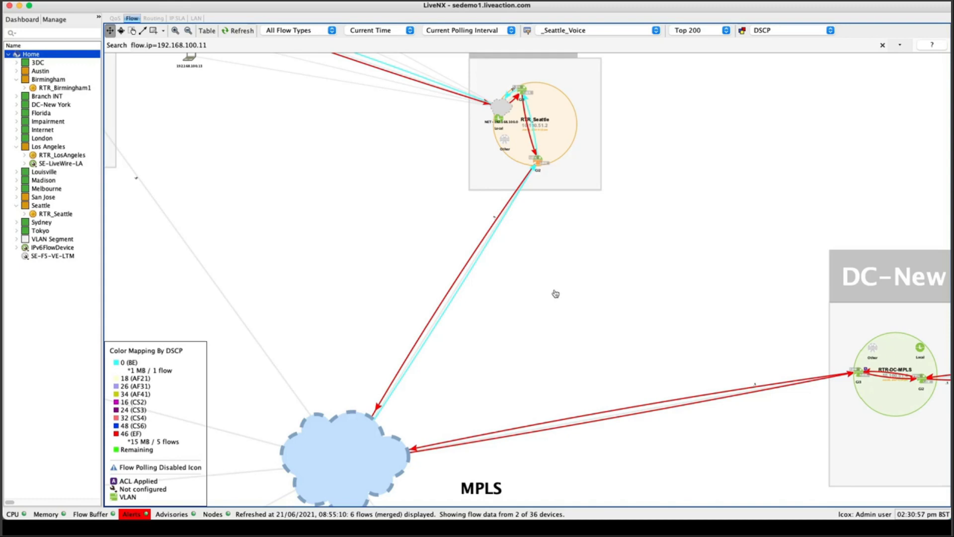
Step: Zoom out and pan to check the five EF (46) and one BE (0) flows, including Birmingham
scroll(555, 294, down, 1)
scroll(556, 293, down, 1)
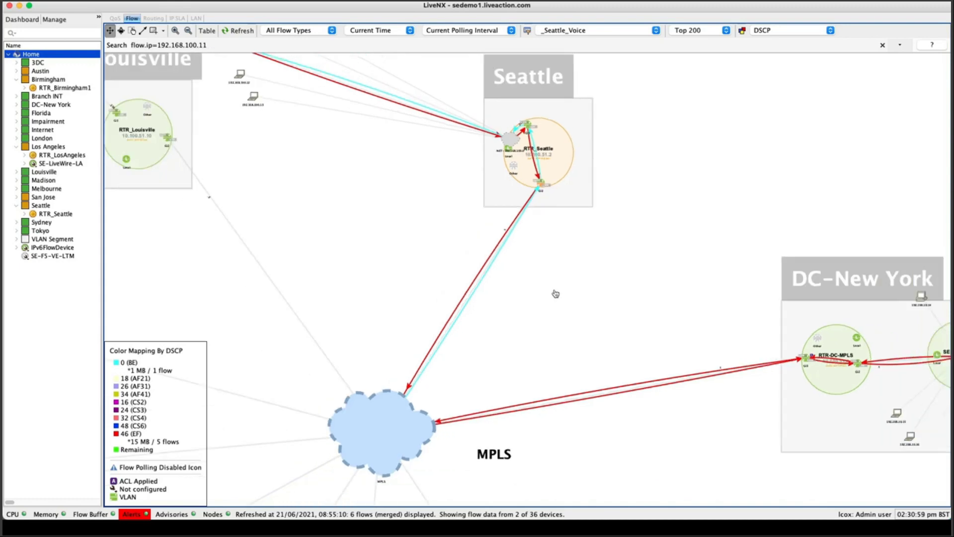
scroll(556, 294, down, 1)
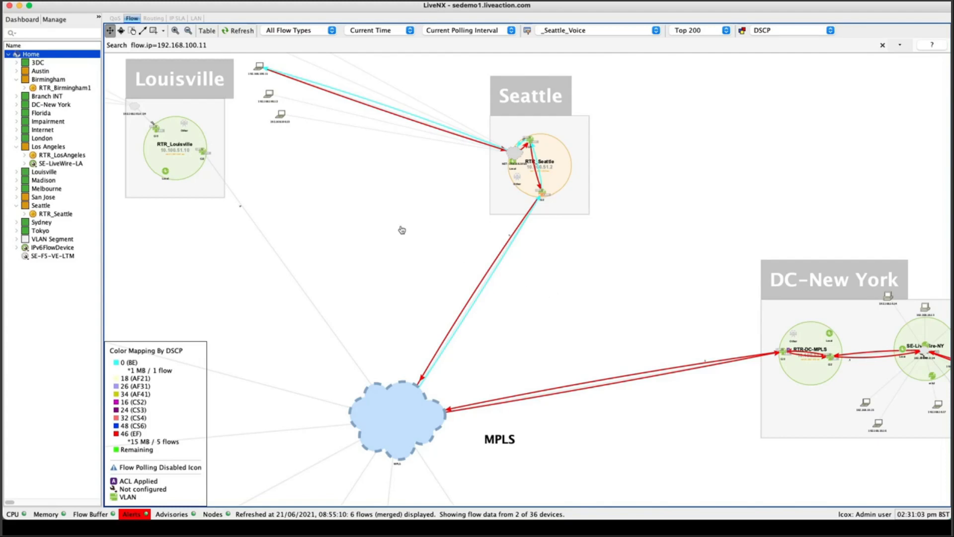
scroll(401, 230, down, 1)
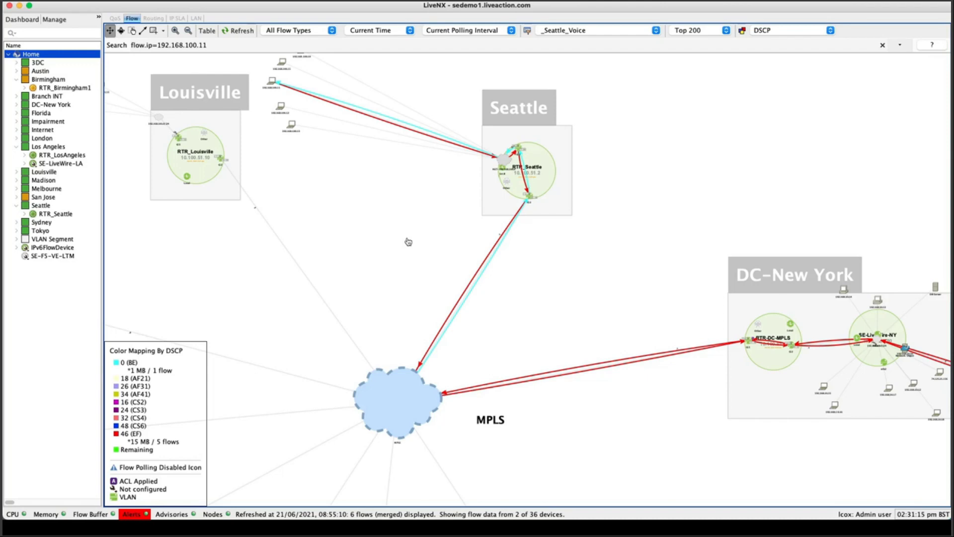
drag(394, 240, 446, 222)
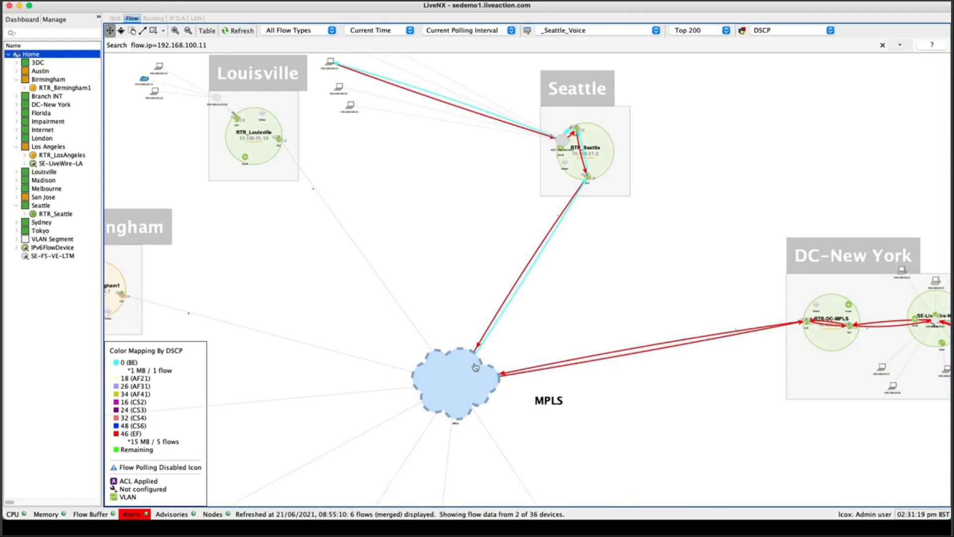
mouse_move(474, 367)
scroll(464, 271, down, 1)
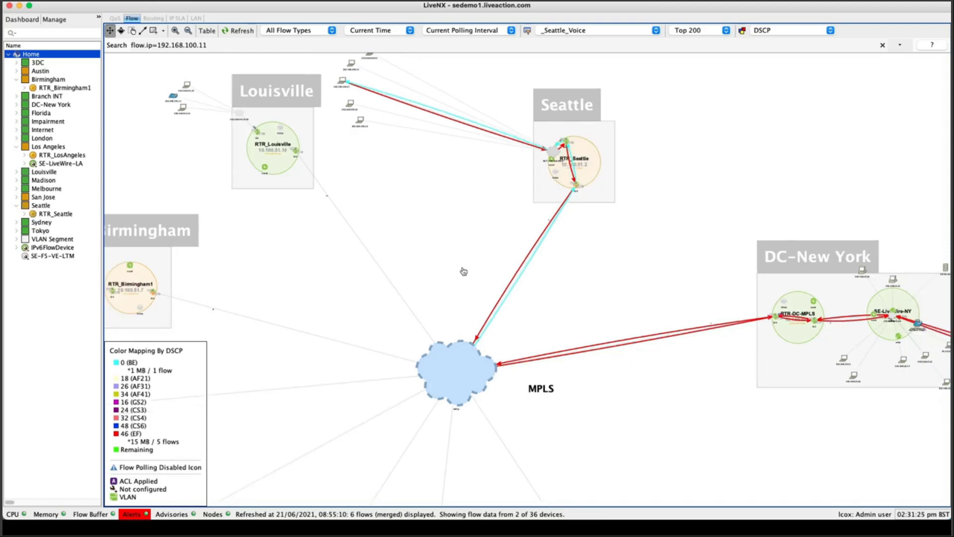
scroll(464, 271, down, 2)
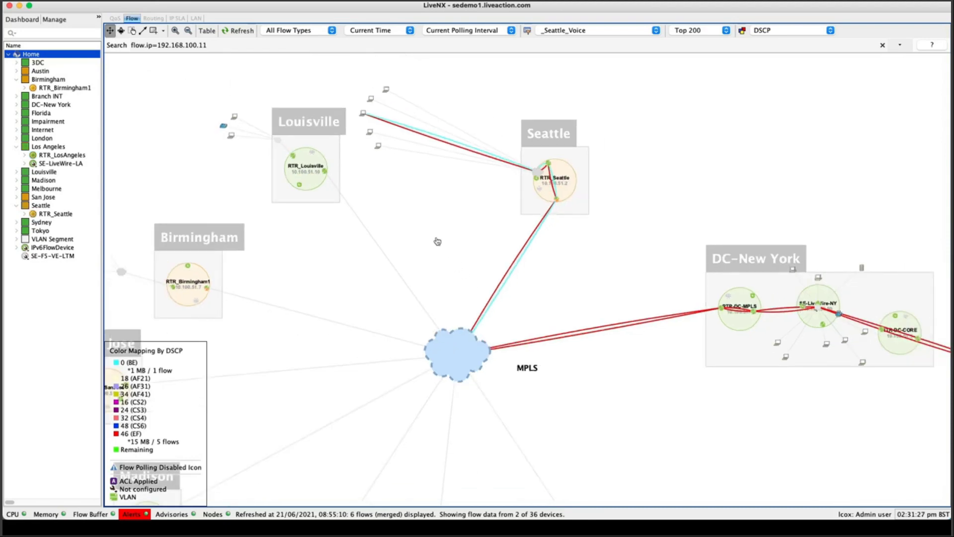
scroll(438, 229, down, 1)
scroll(437, 229, down, 2)
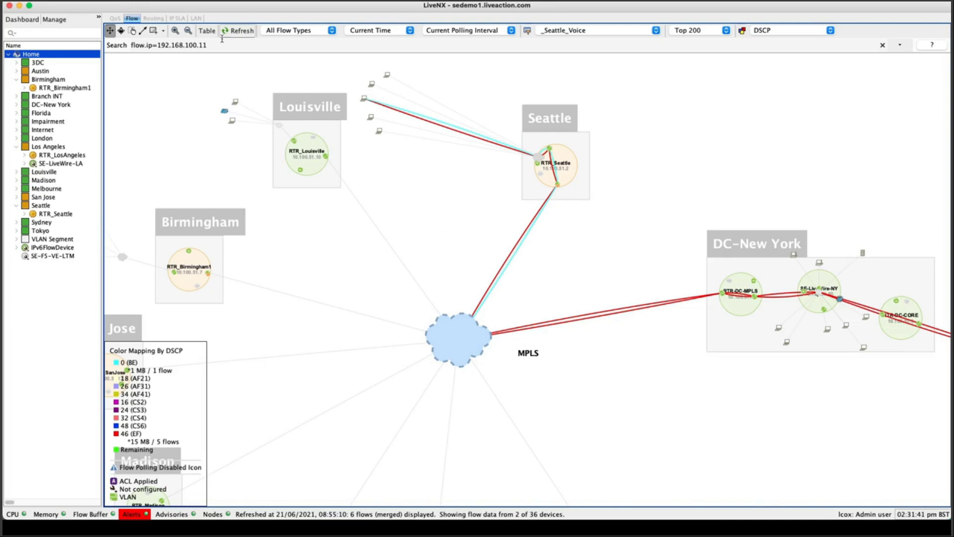
Step: Clear the IP search, rerun the flow search, and restore Display Filter Colors colouring
drag(208, 45, 109, 47)
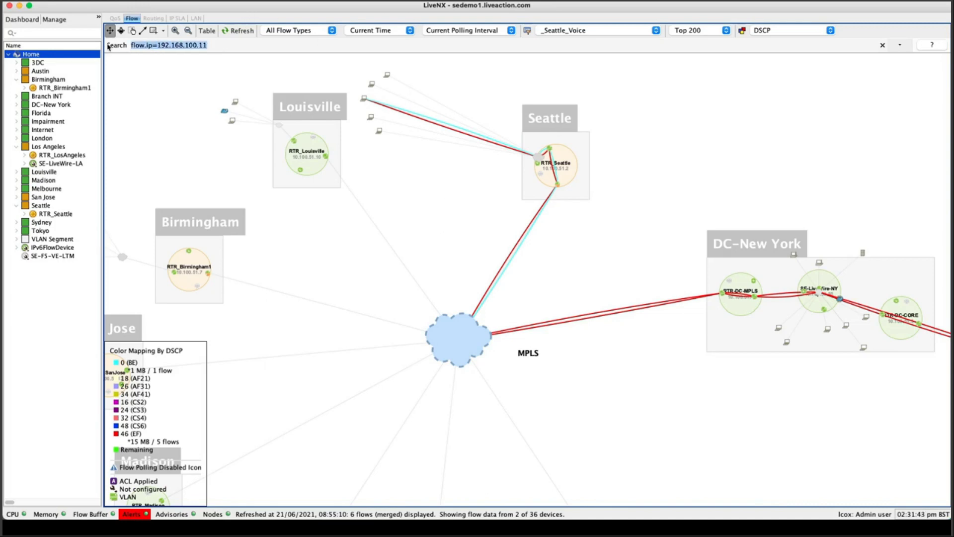
key(BackSpace)
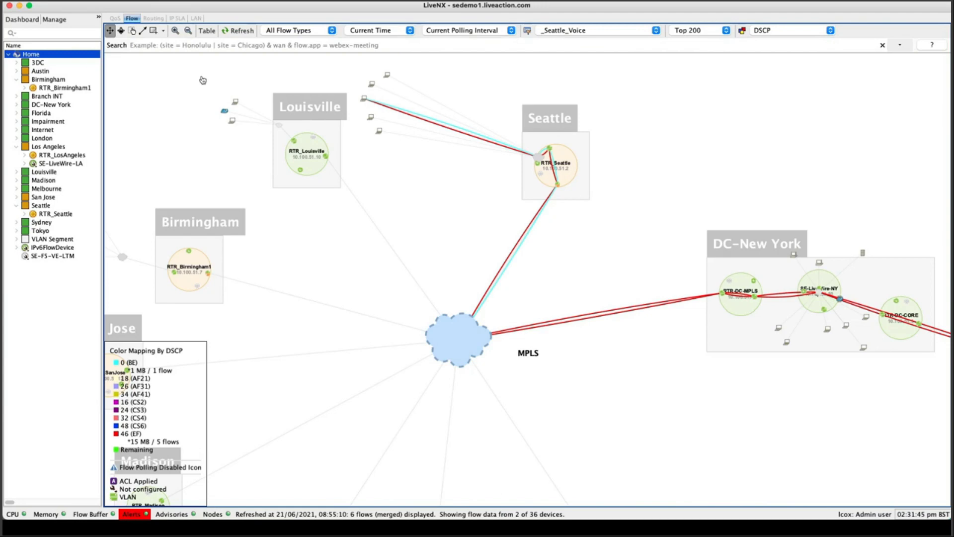
key(Return)
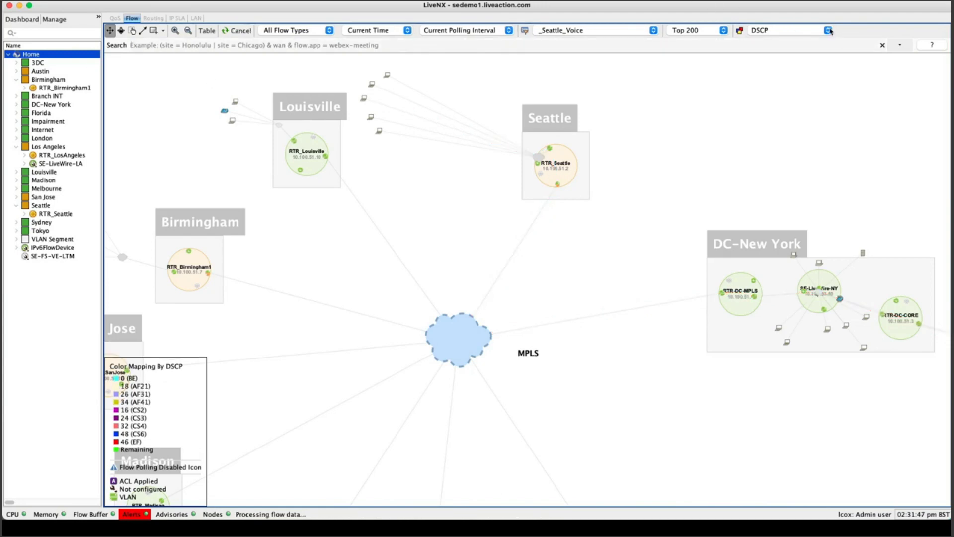
click(829, 30)
click(791, 71)
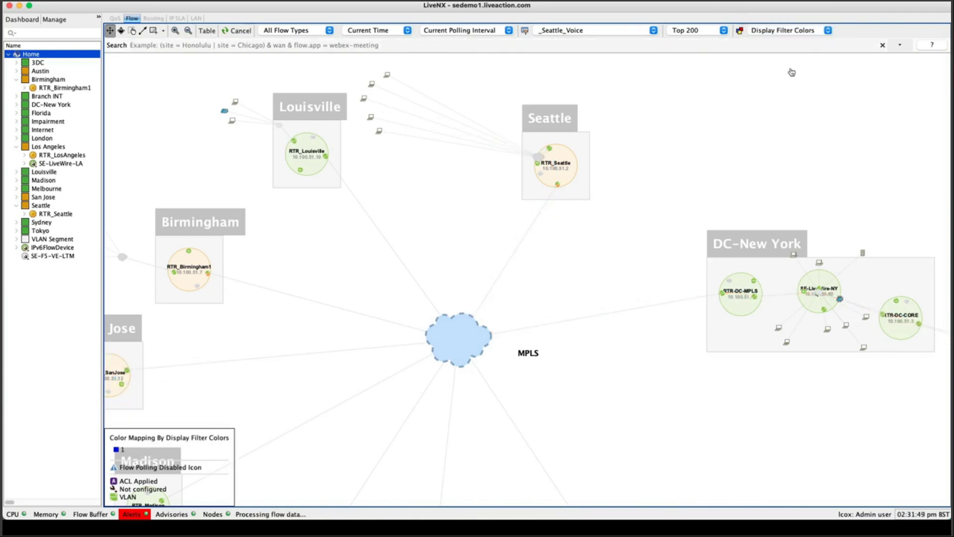
scroll(665, 102, down, 3)
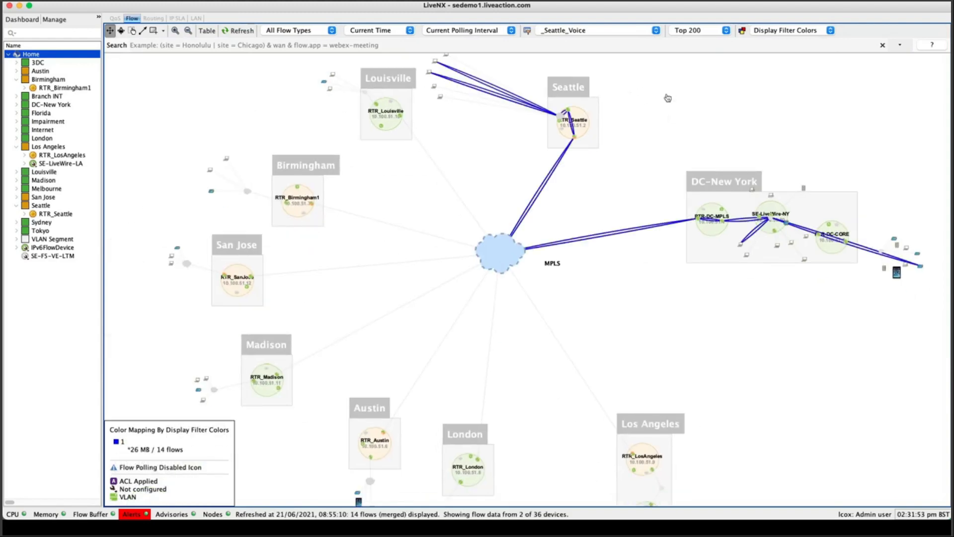
scroll(669, 98, down, 1)
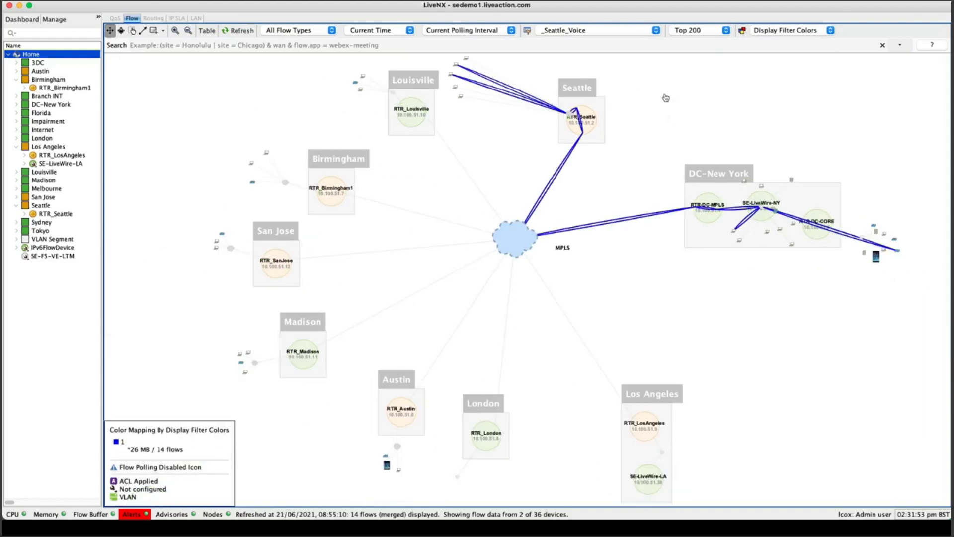
click(241, 31)
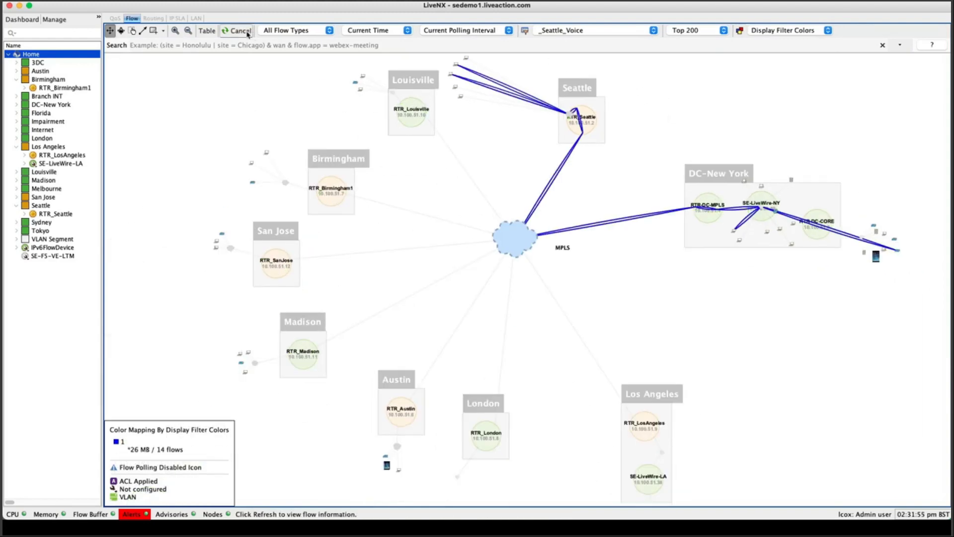
Step: Switch the display filter to *Cisco-Voice (319 flows) and close its Filters Setup unchanged
click(654, 31)
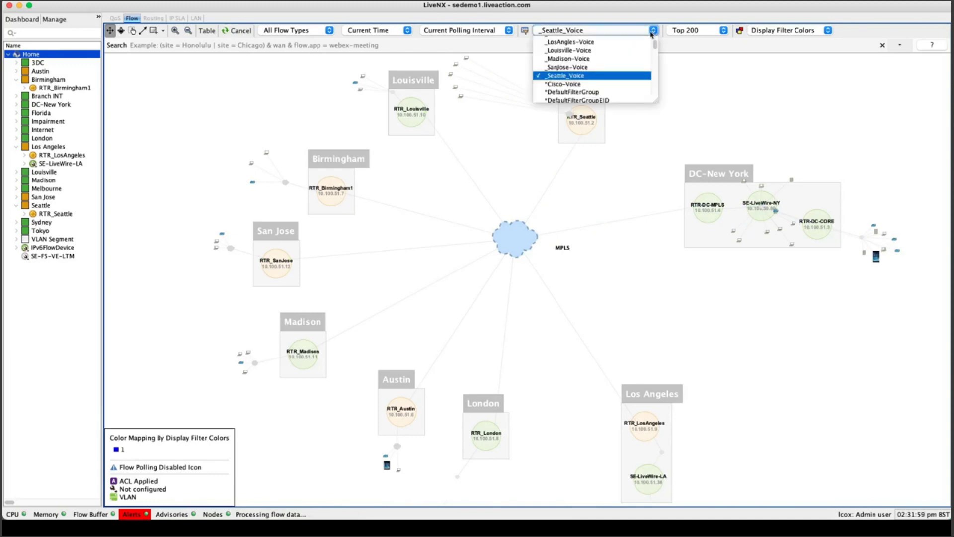
click(603, 75)
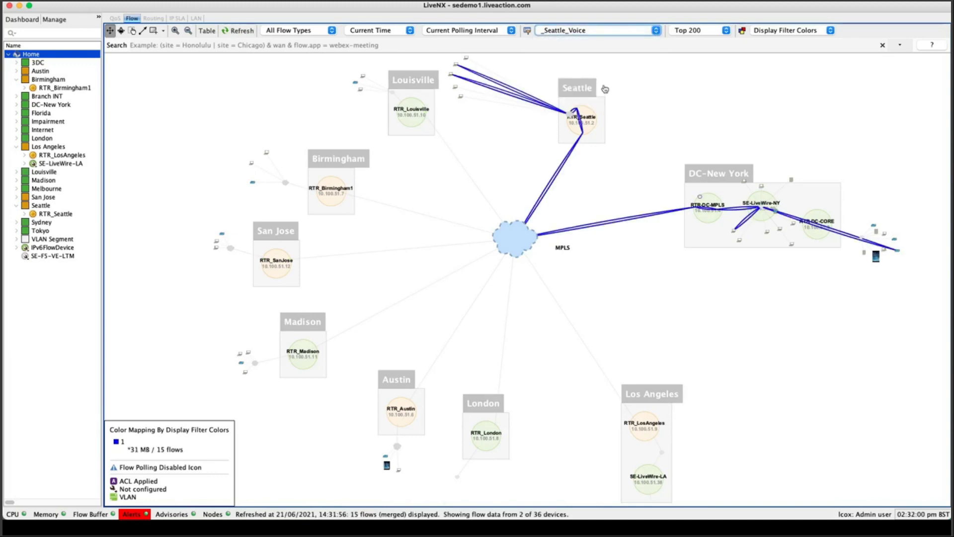
click(656, 31)
click(602, 88)
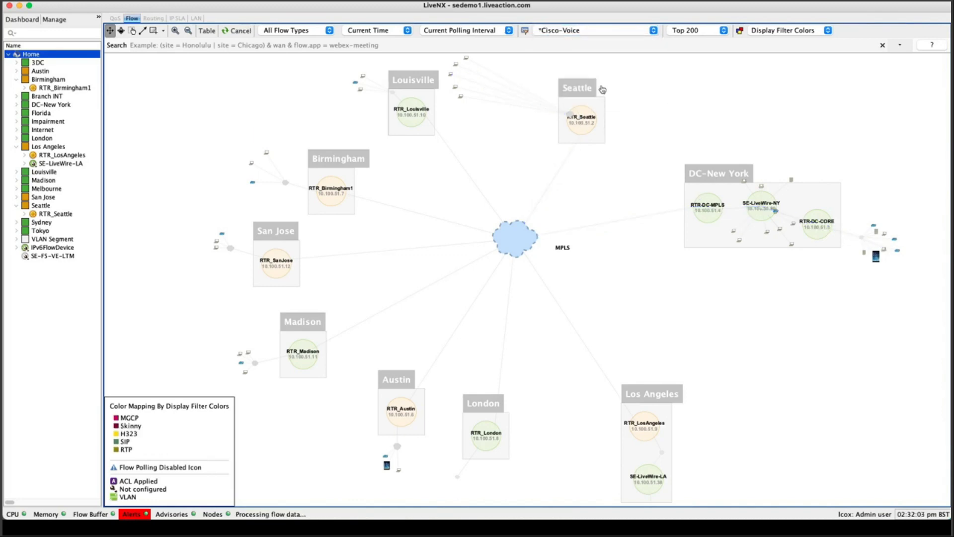
click(525, 31)
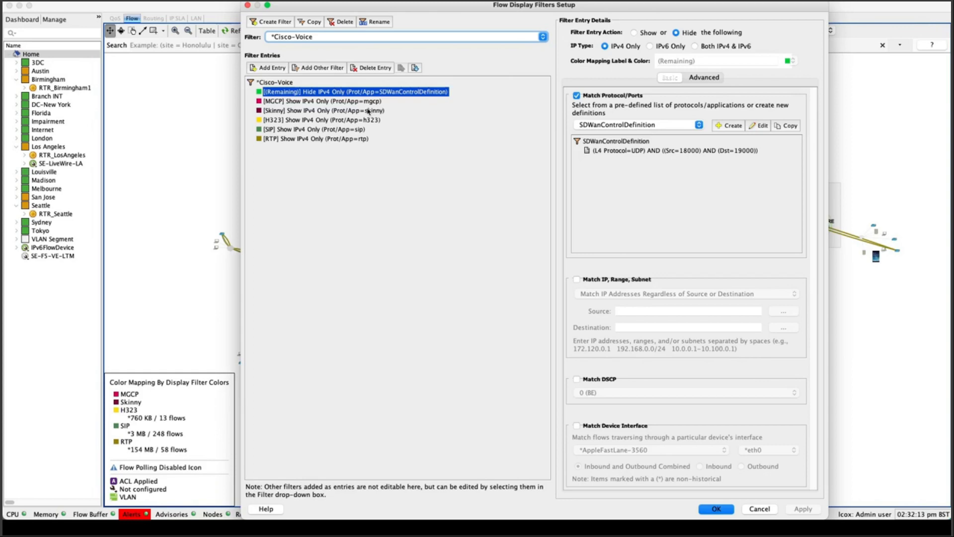
click(763, 509)
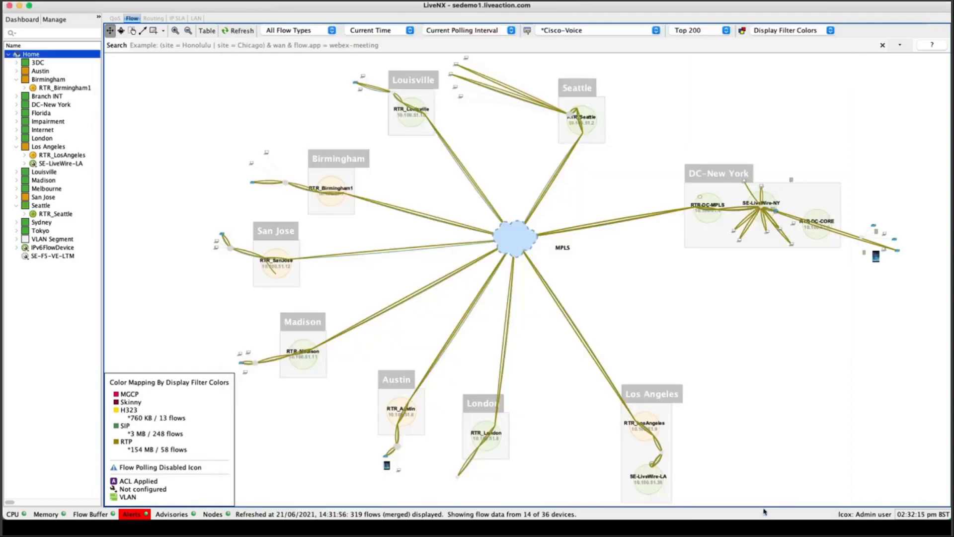
Step: Colour the flows by Performance: 3 with packet loss, 11 with jitter over 30 ms
click(830, 30)
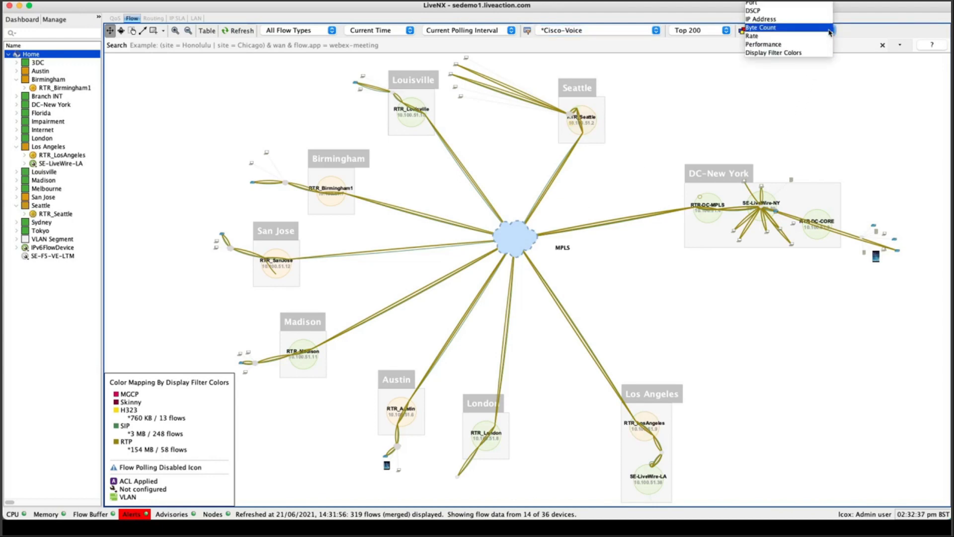
click(800, 45)
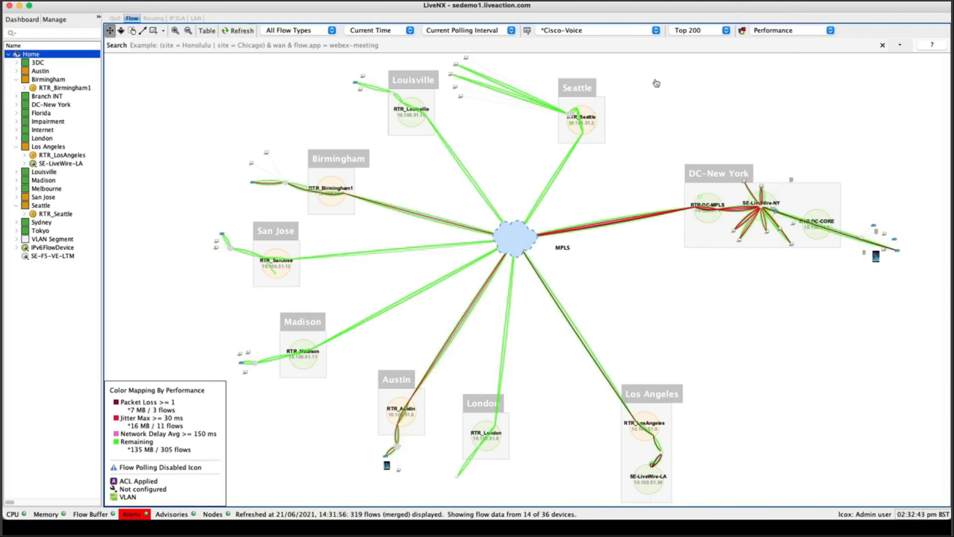
scroll(656, 86, up, 2)
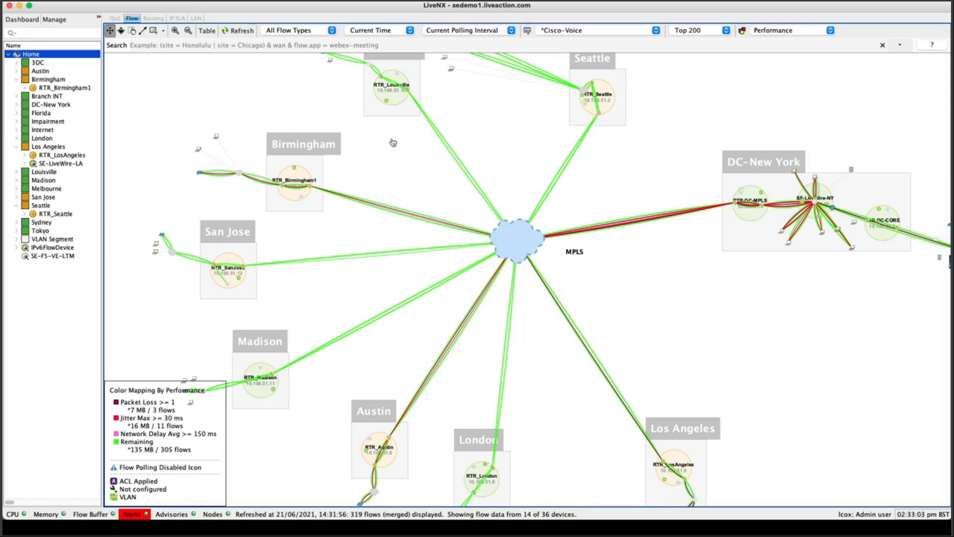
click(206, 30)
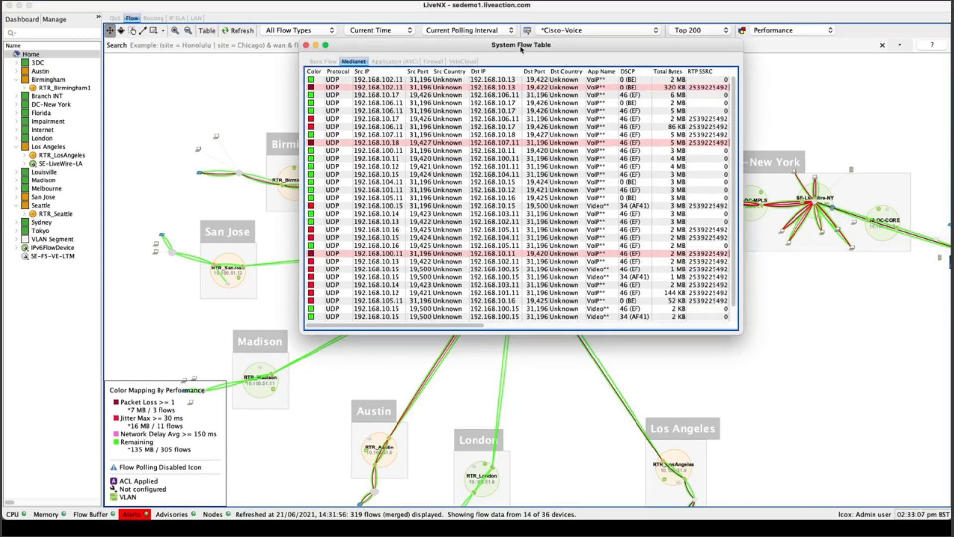
drag(521, 48, 488, 103)
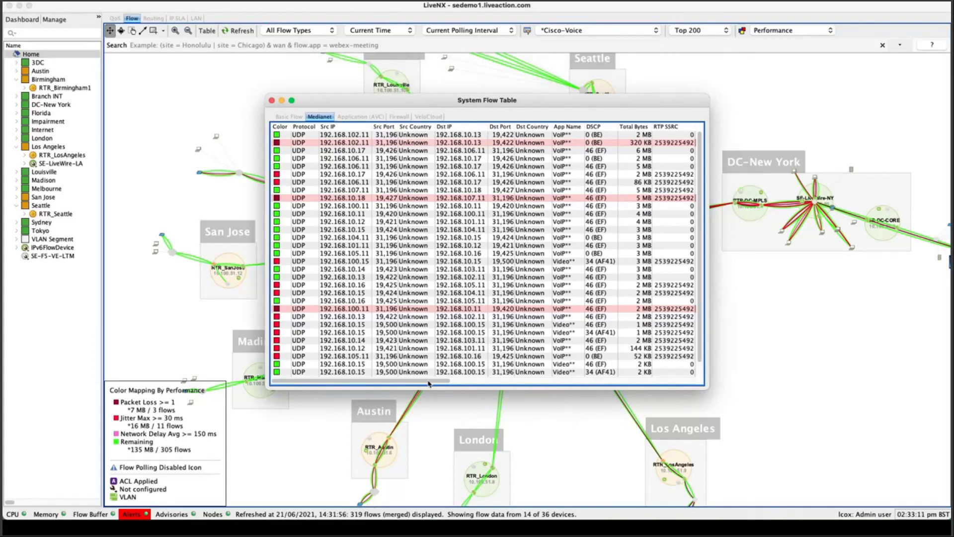
mouse_move(430, 382)
mouse_down()
mouse_move(478, 391)
mouse_move(420, 391)
mouse_up()
click(272, 101)
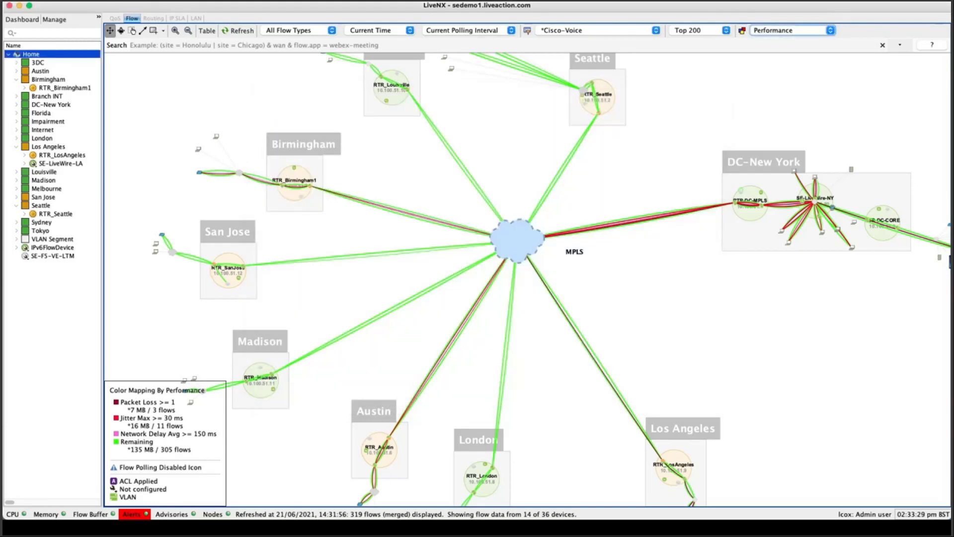
Step: Centre the Medianet Flow Path Analysis window, showing RTR_LosAngeles losing 9.88–11.07% of packets
drag(952, 54, 550, 150)
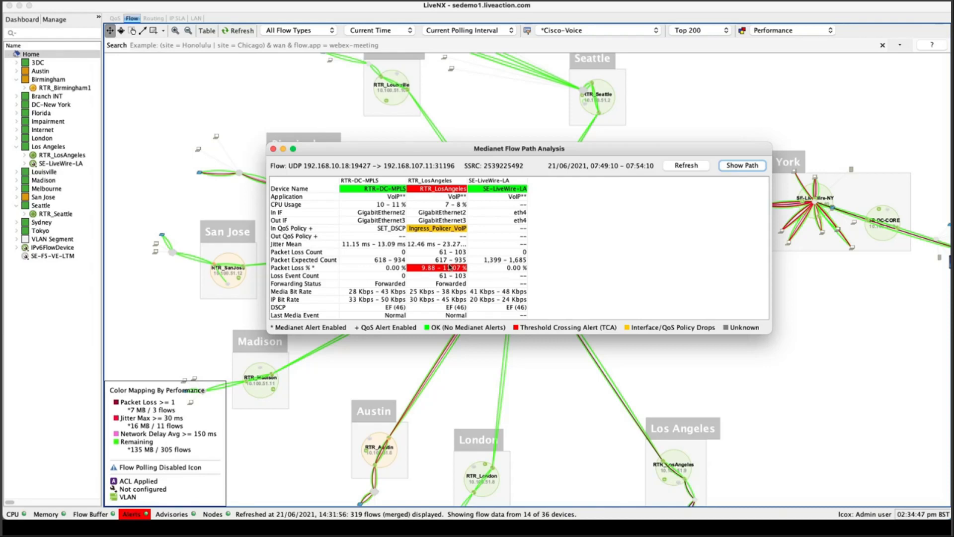
Step: Draw the bad call's path on the map in red, then switch to the LiveNX web Overview
click(743, 167)
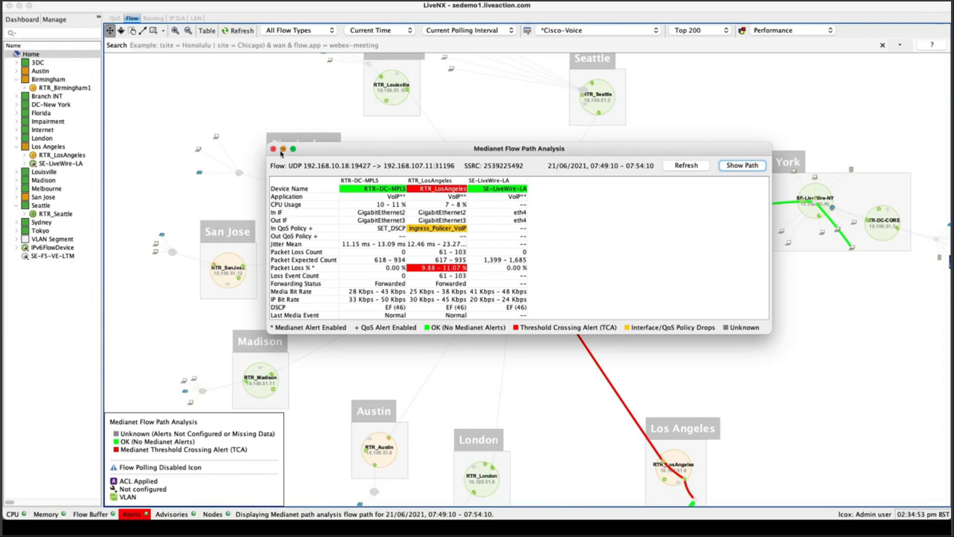
click(273, 149)
drag(622, 176, 541, 171)
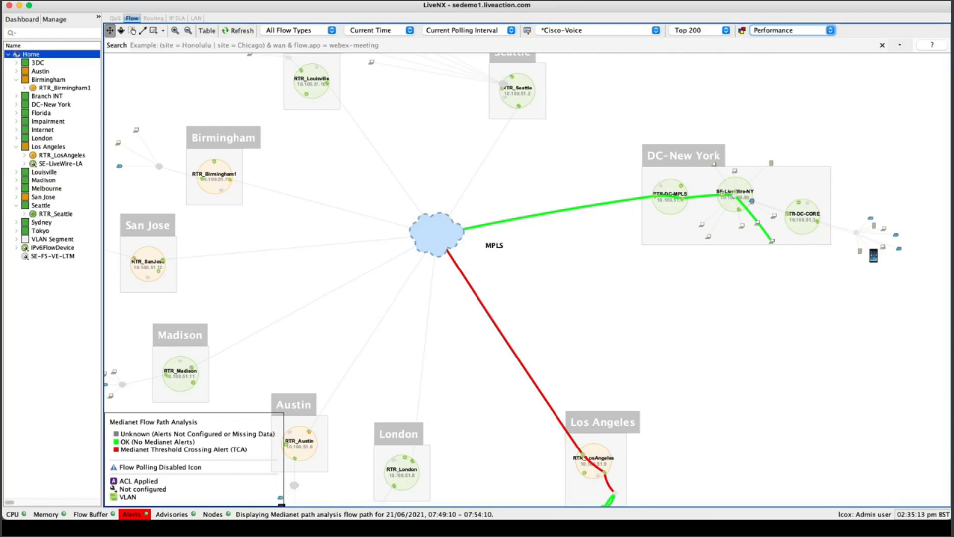
key(super+Tab)
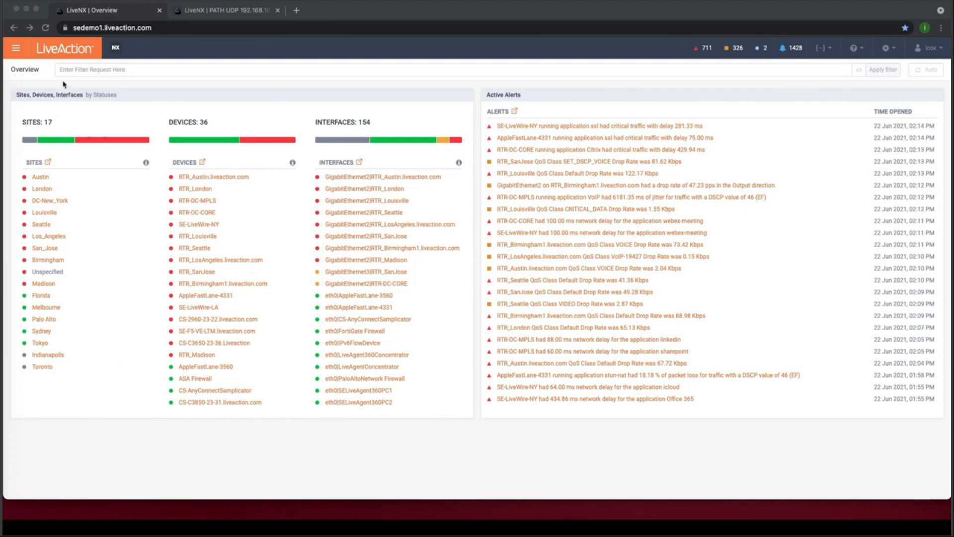
Step: Open the Geo Topology map from the Topology section of the navigation menu
click(19, 50)
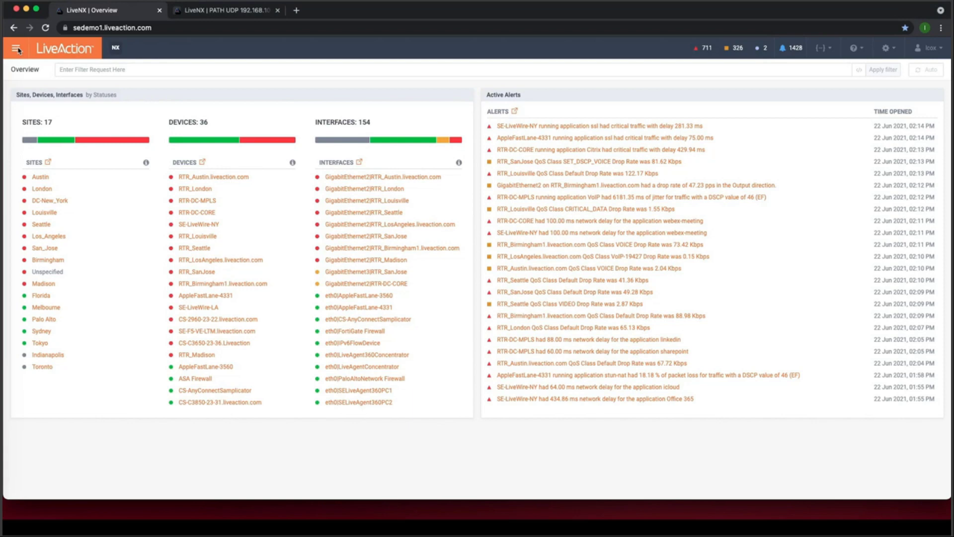
click(17, 51)
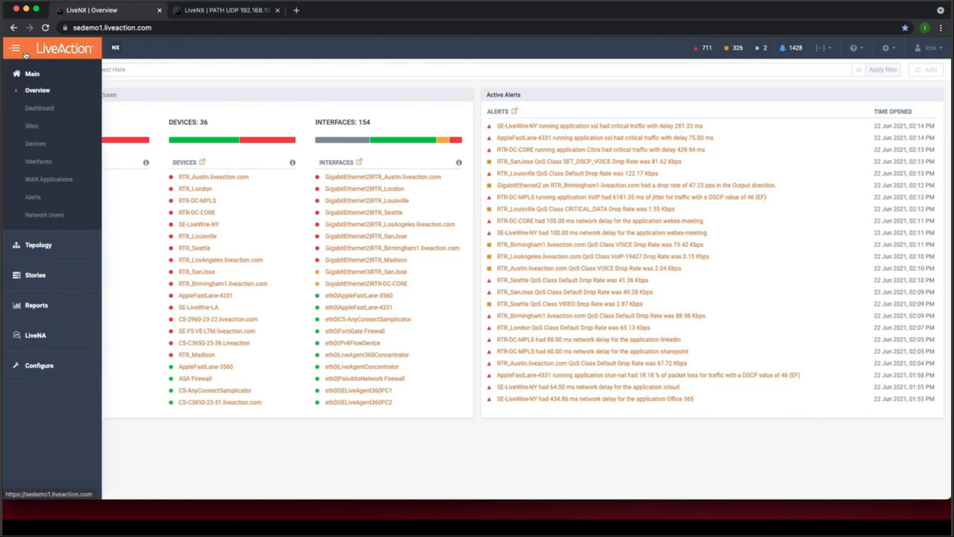
click(44, 246)
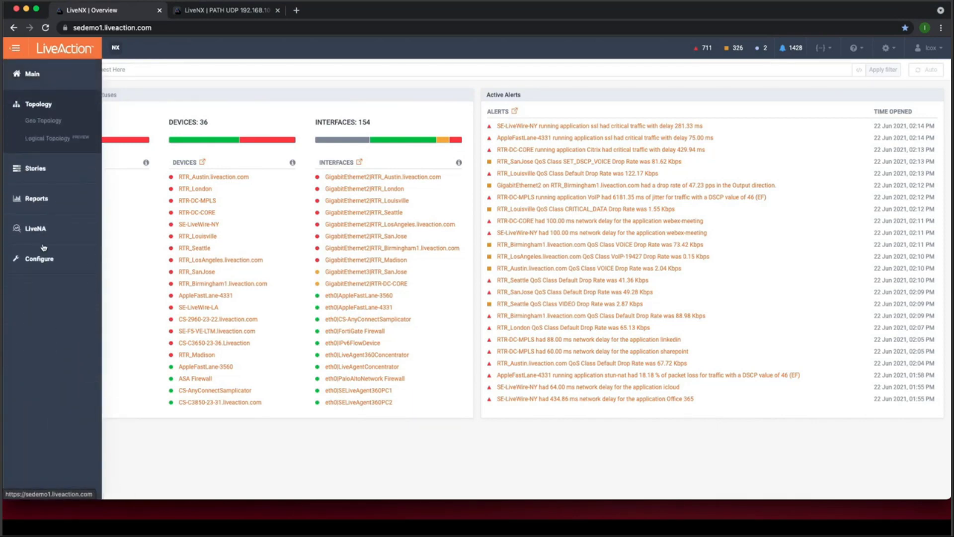
click(39, 125)
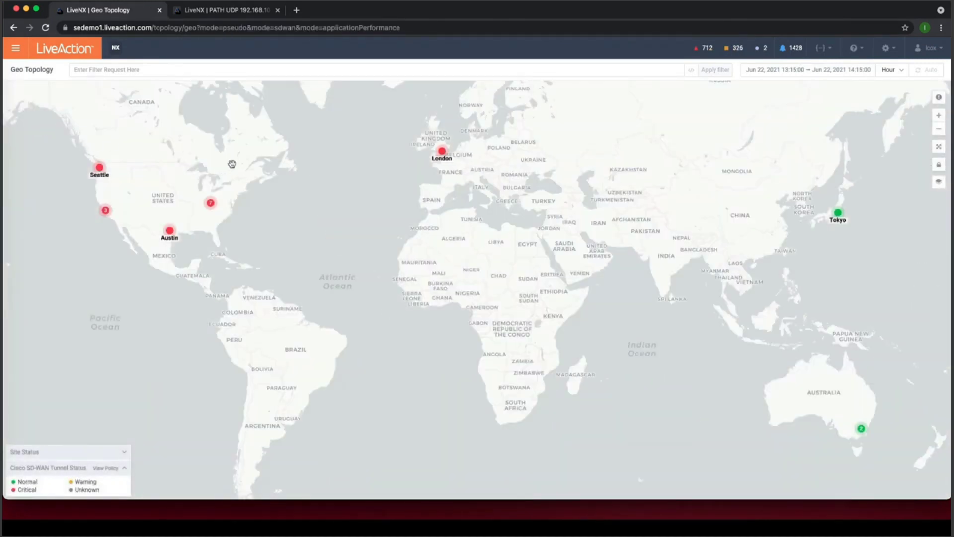
Step: Pan and zoom the map to frame the North American sites together with London
drag(232, 163, 468, 232)
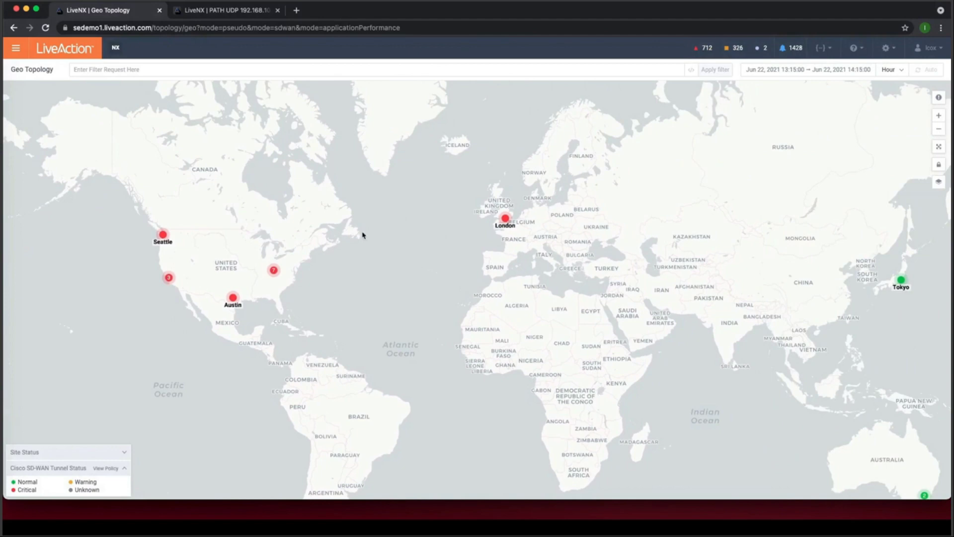
scroll(433, 226, down, 3)
scroll(431, 224, up, 2)
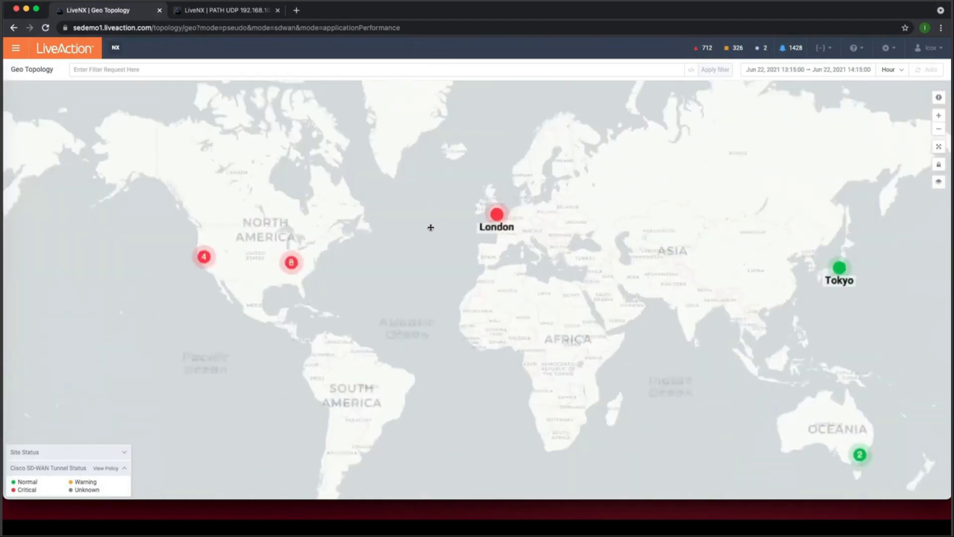
scroll(430, 227, up, 3)
drag(198, 226, 557, 198)
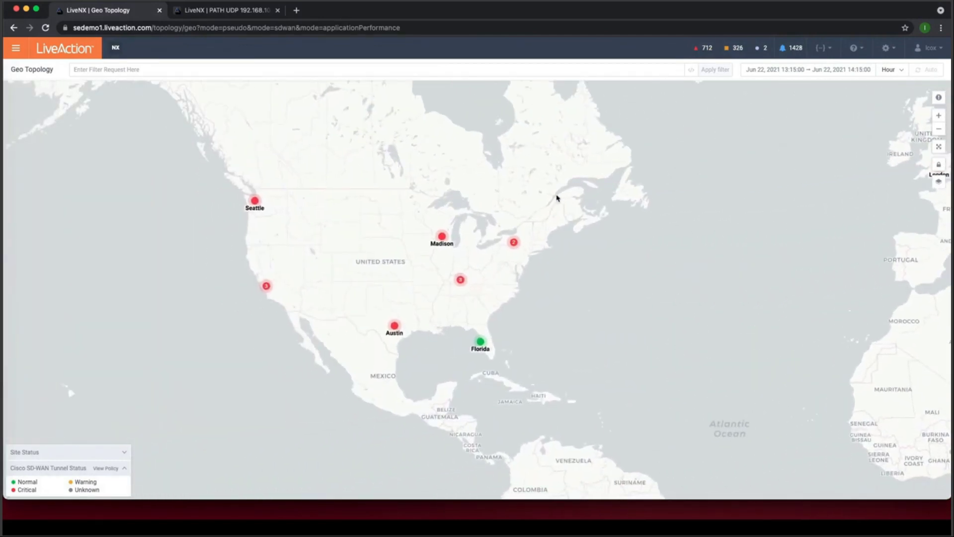
scroll(469, 207, up, 2)
scroll(346, 220, down, 1)
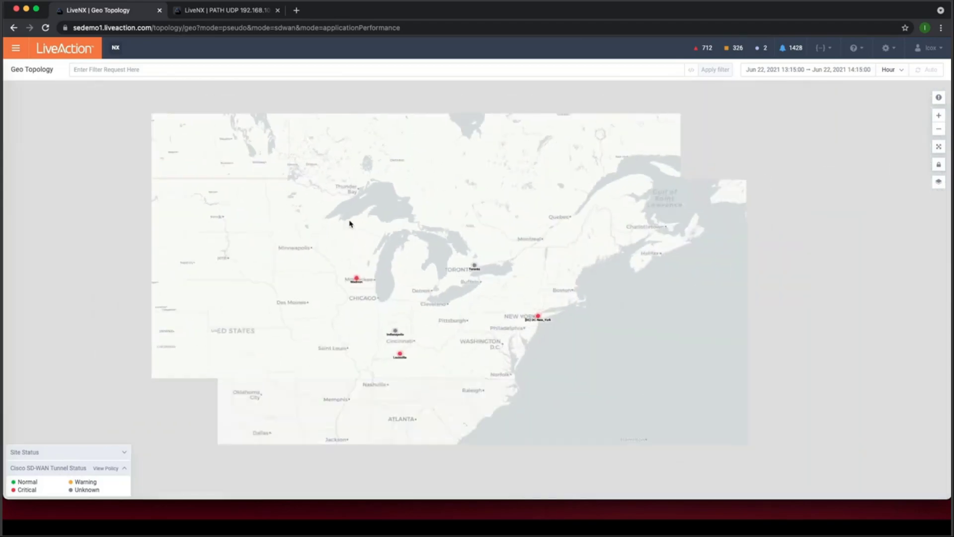
scroll(307, 231, down, 2)
drag(240, 238, 341, 202)
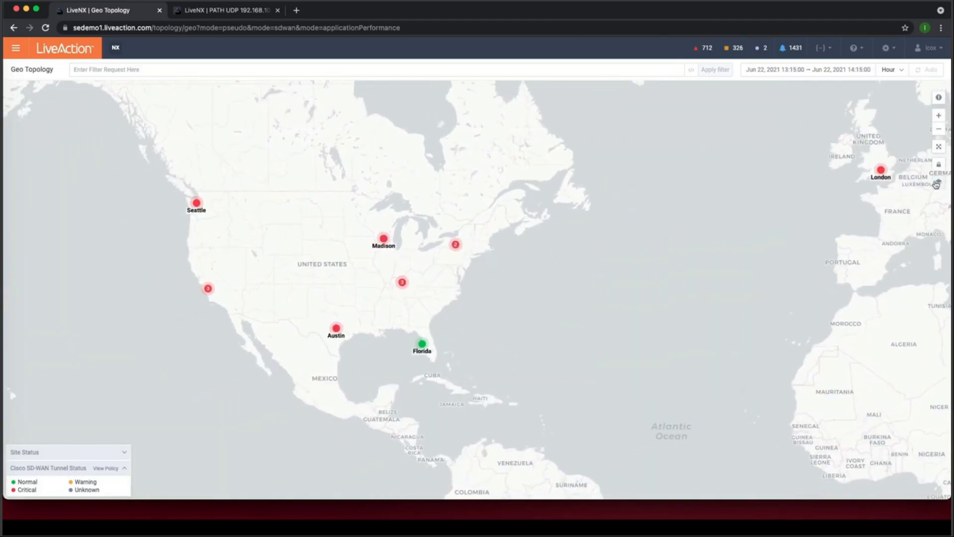
Step: Turn on the Applications layer on the Geo Topology map and shift the view slightly right
click(937, 184)
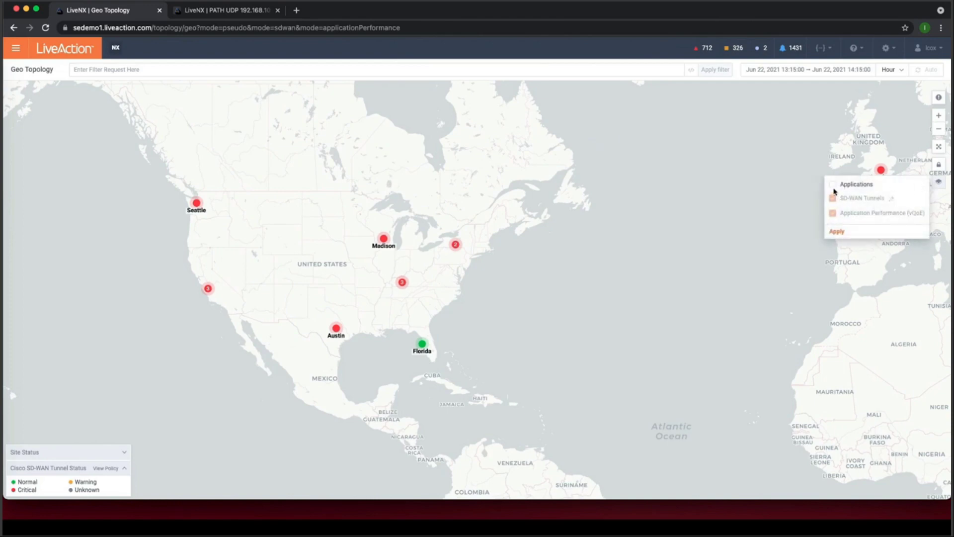
click(834, 188)
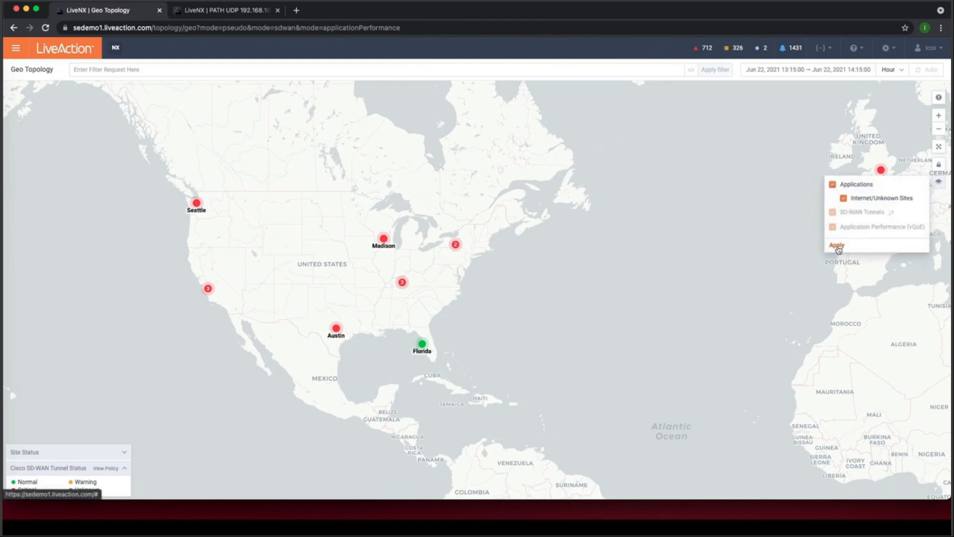
click(838, 247)
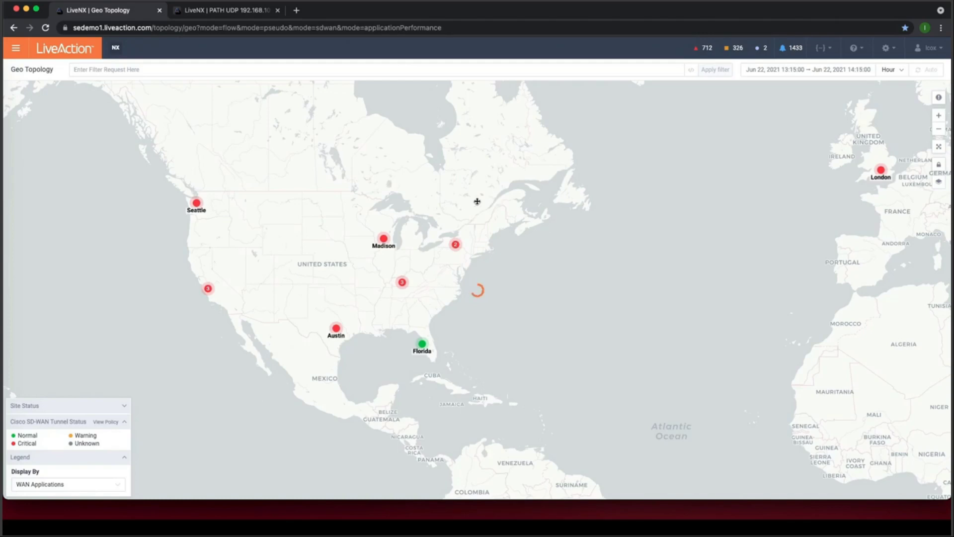
drag(476, 196, 545, 193)
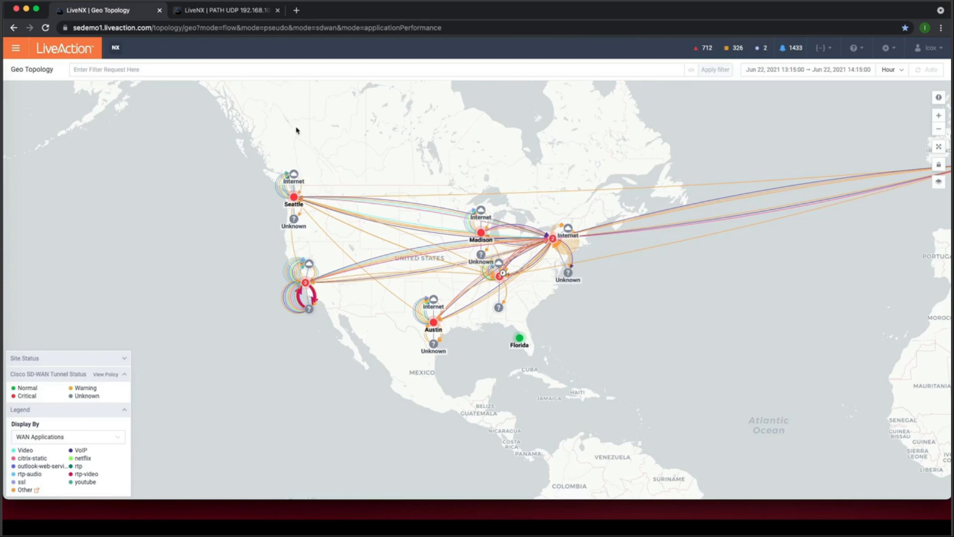
Step: Filter the Geo Topology map to Application: VoIP
click(153, 70)
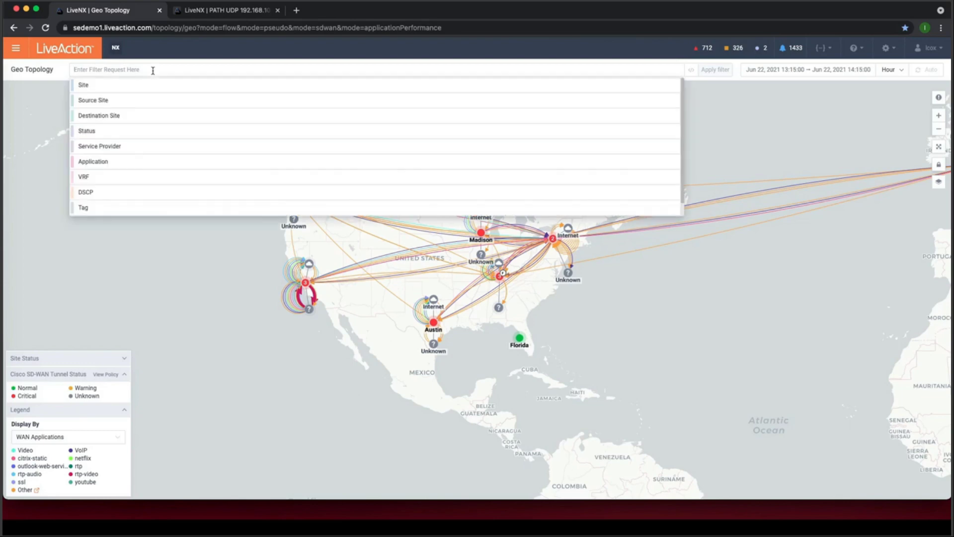
click(101, 162)
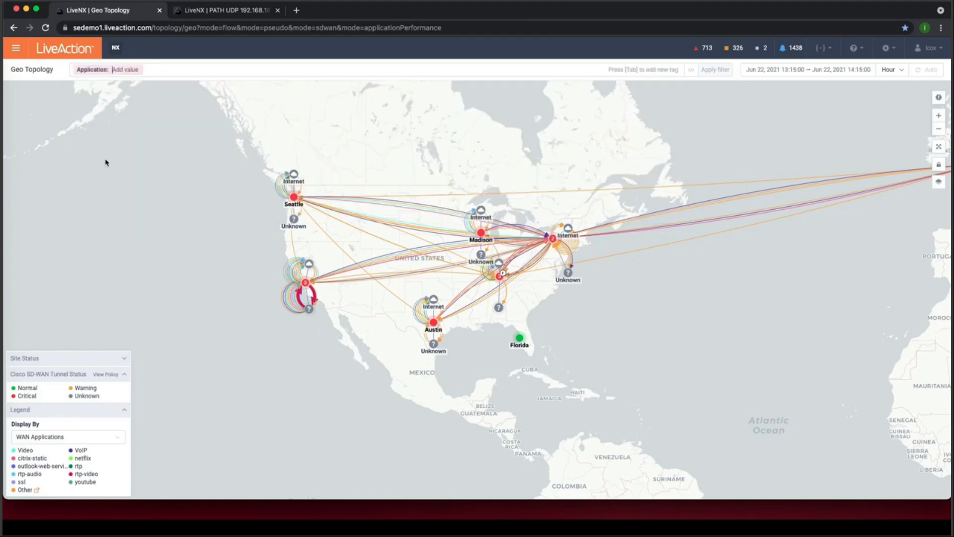
text(v)
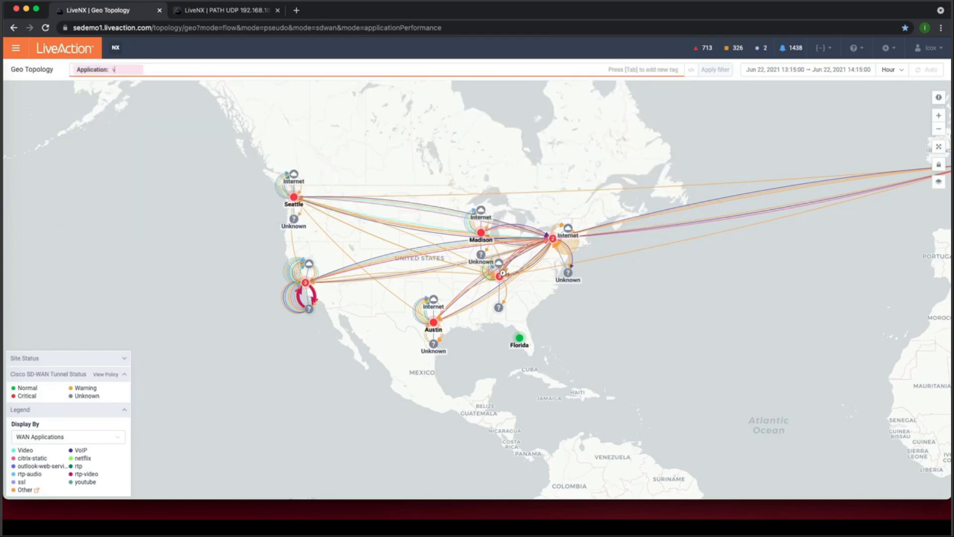
text(oip)
key(Return)
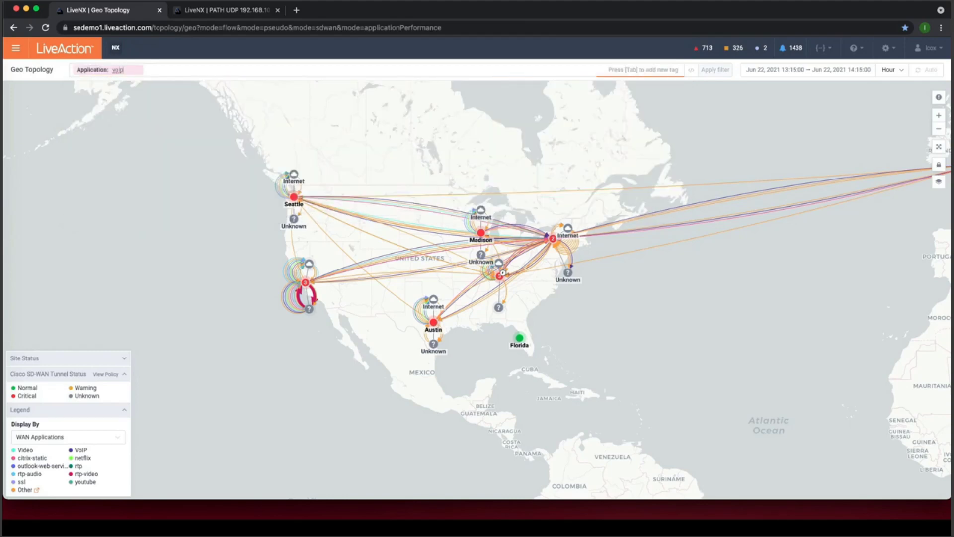
click(127, 71)
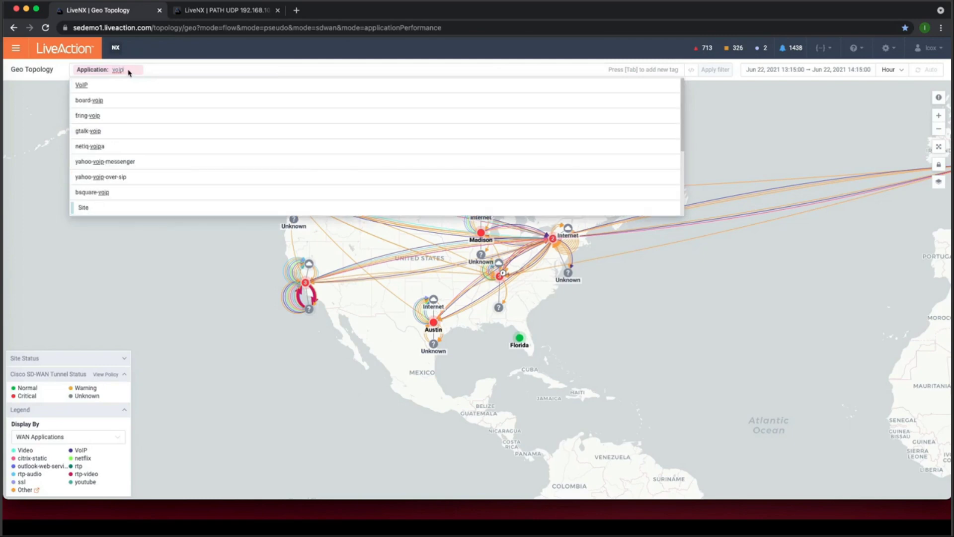
click(87, 85)
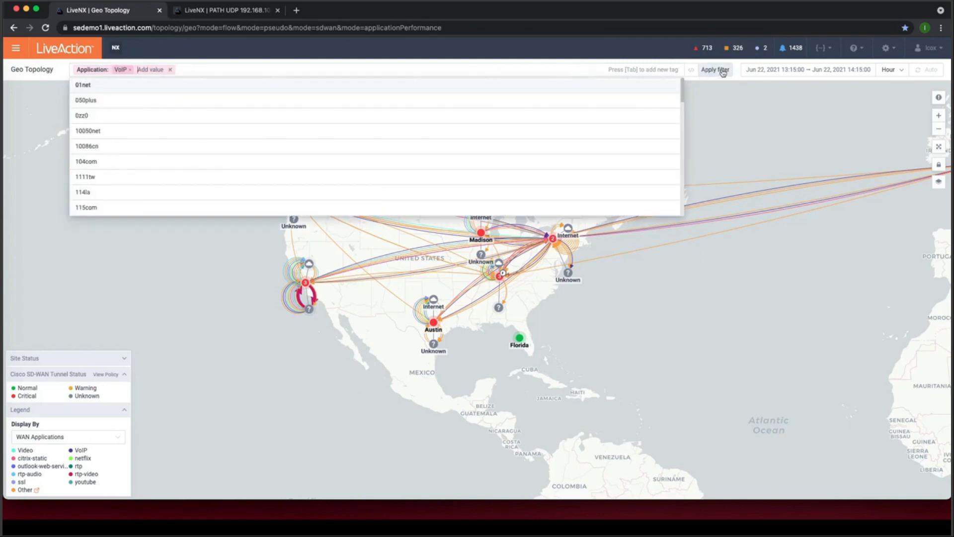
click(715, 70)
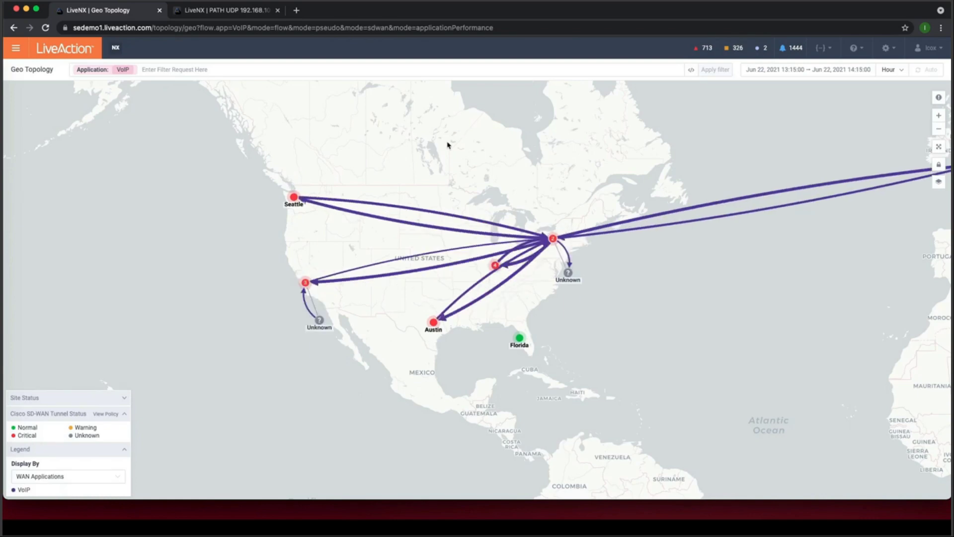
Step: Zoom and pan the map to centre the US sites whose VoIP flows converge on DC-New_York
scroll(447, 146, up, 2)
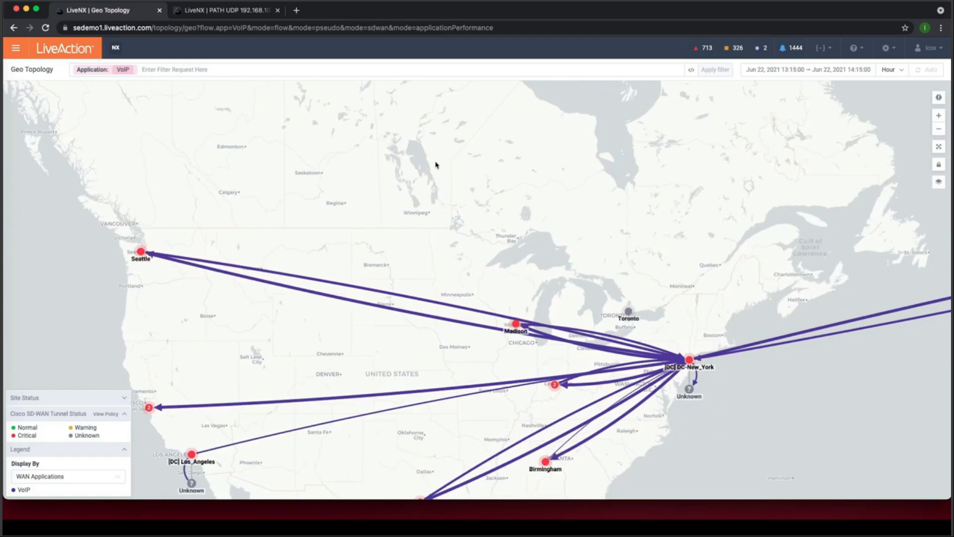
drag(426, 181, 433, 91)
scroll(471, 124, down, 2)
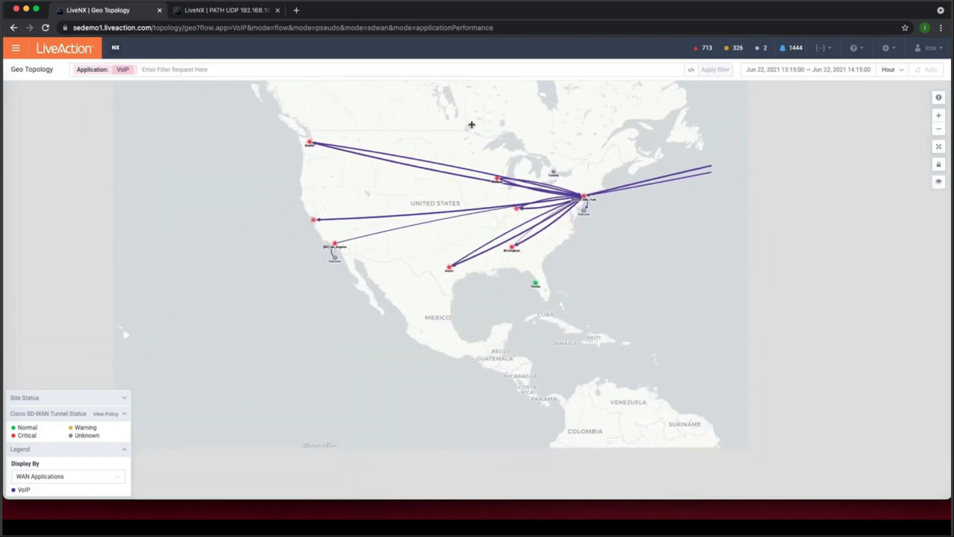
drag(472, 132, 464, 145)
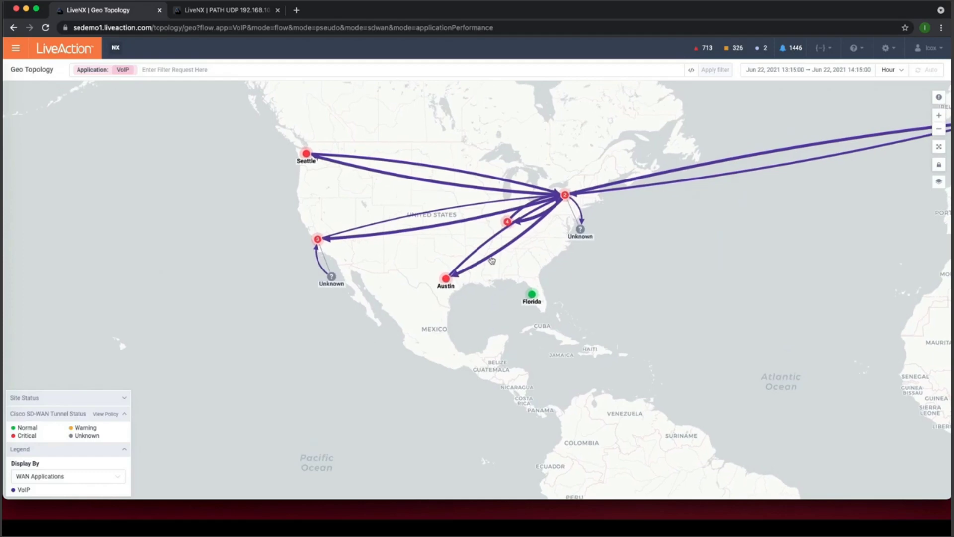
scroll(462, 143, down, 2)
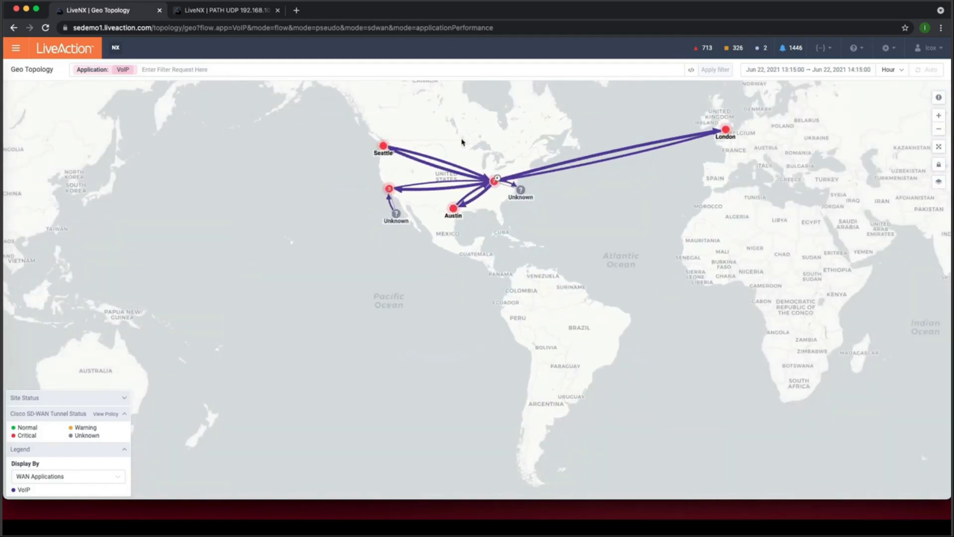
scroll(462, 142, up, 2)
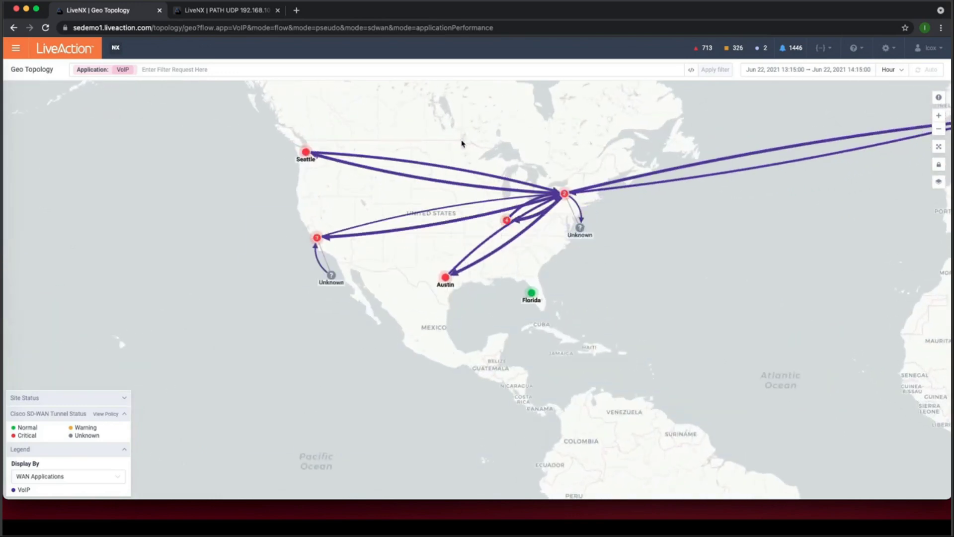
scroll(462, 145, up, 2)
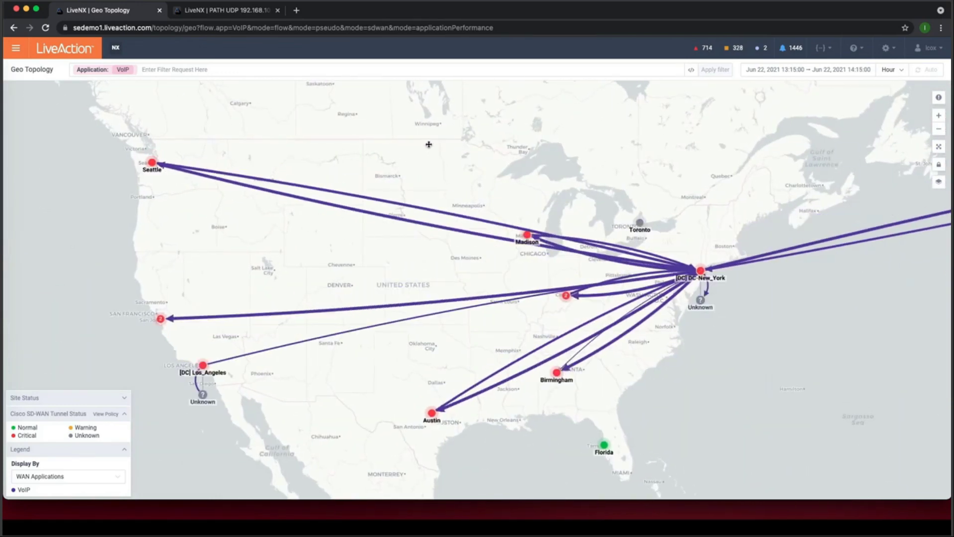
drag(426, 145, 458, 126)
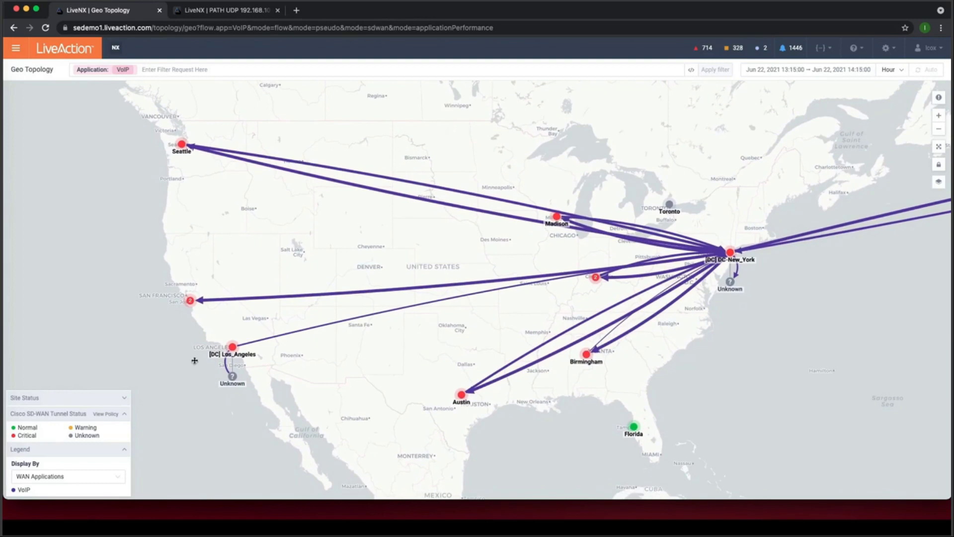
Step: Colour the VoIP flows by DSCP and highlight only the 0 (BE) flows
click(117, 479)
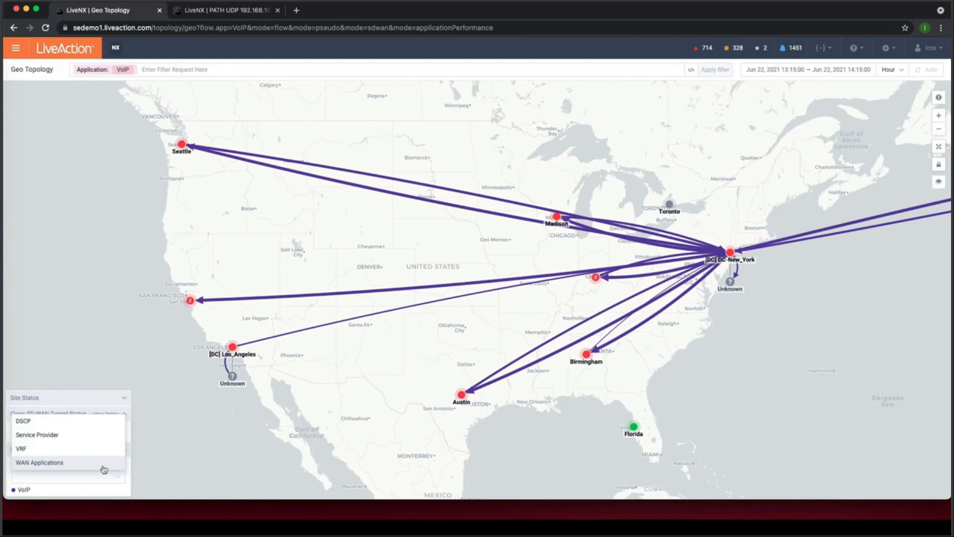
click(70, 426)
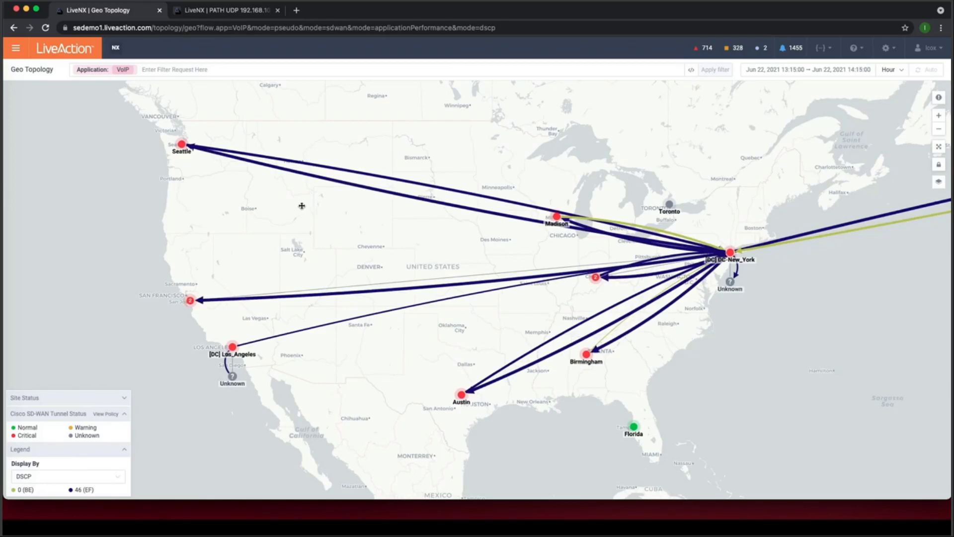
click(25, 491)
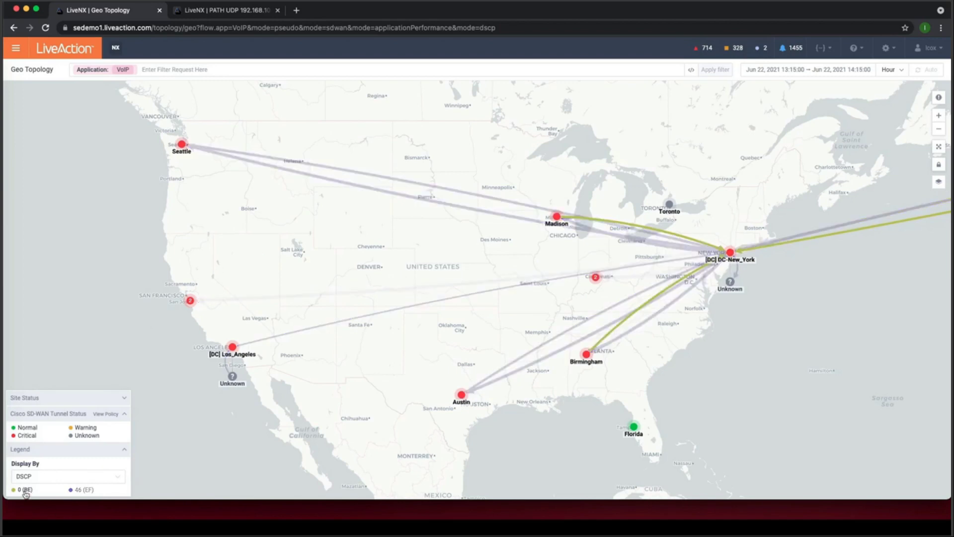
Step: Zoom to the East Coast and inspect the Madison to DC-New_York link (34.16 MB, 75.91 Kbps)
drag(407, 262, 183, 283)
scroll(578, 446, down, 2)
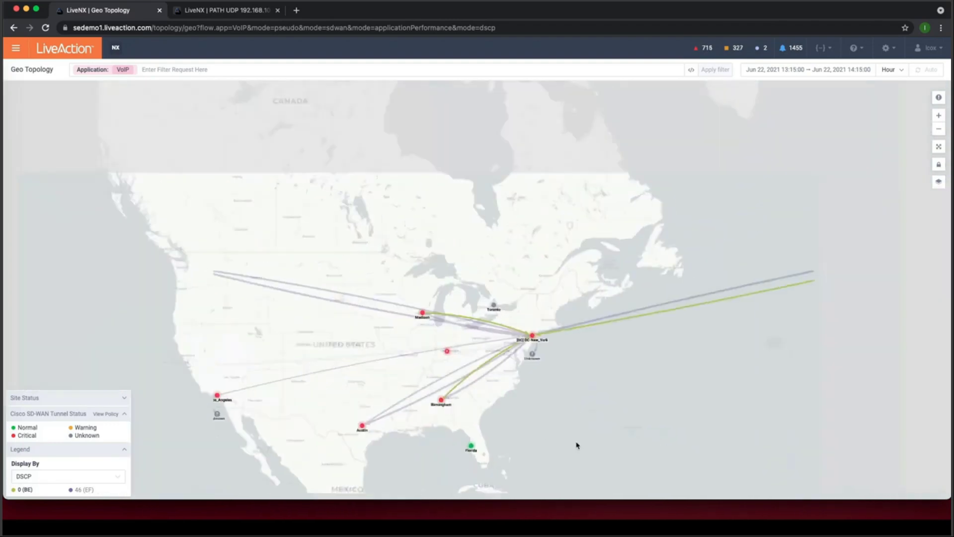
drag(496, 278, 418, 174)
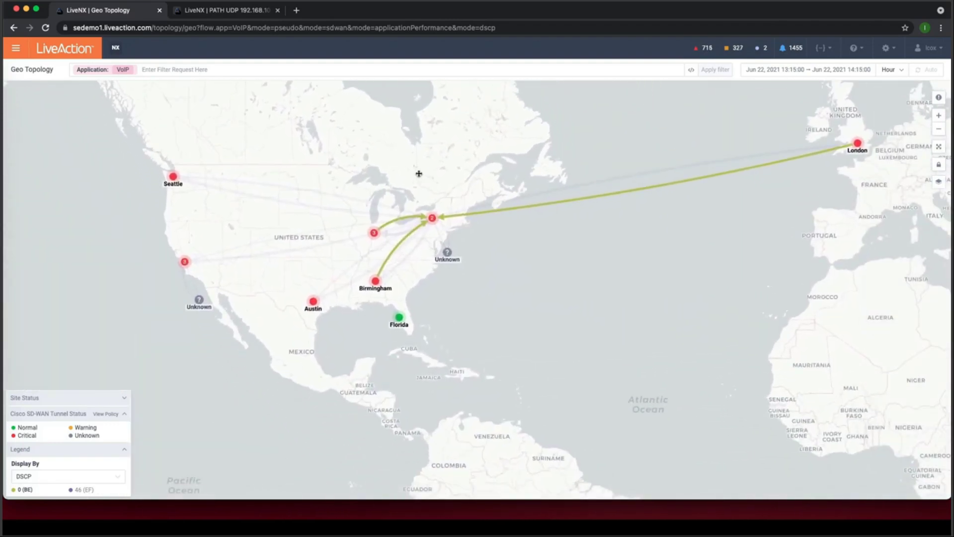
scroll(482, 281, up, 2)
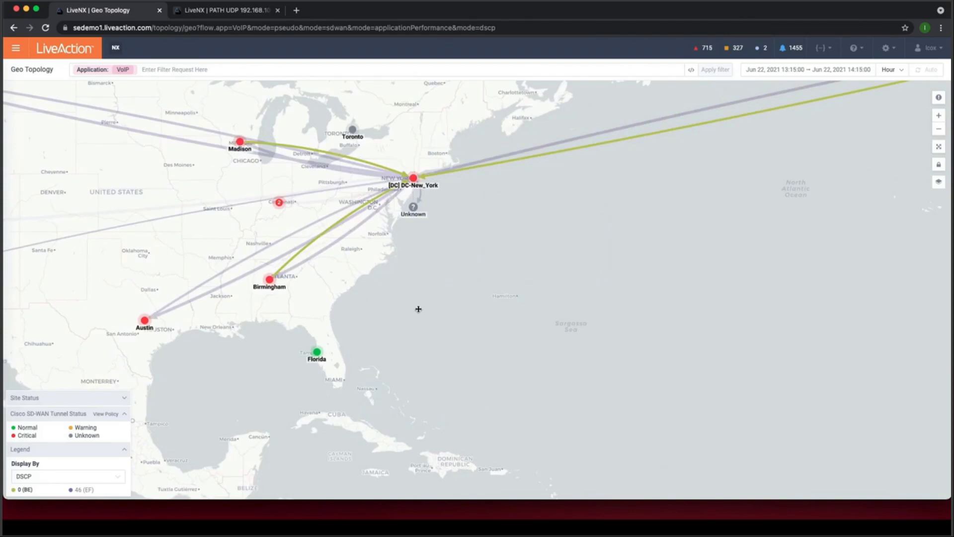
mouse_move(419, 309)
mouse_down()
mouse_move(422, 326)
mouse_move(520, 438)
mouse_up()
scroll(456, 358, up, 2)
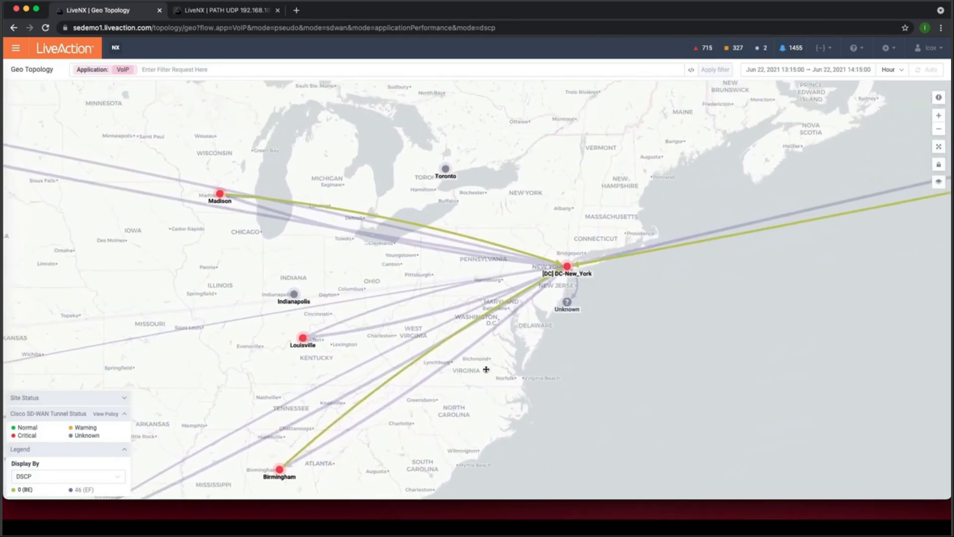
click(408, 225)
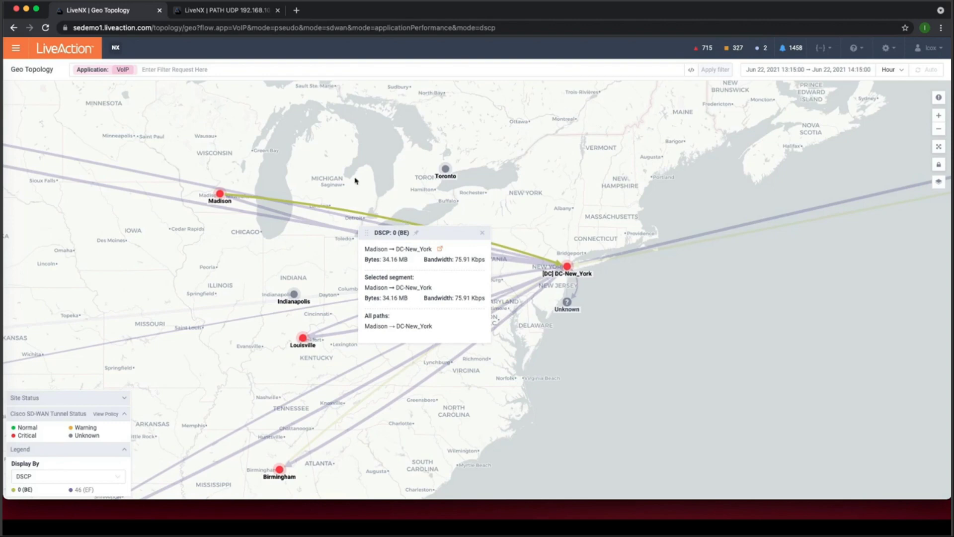
click(17, 47)
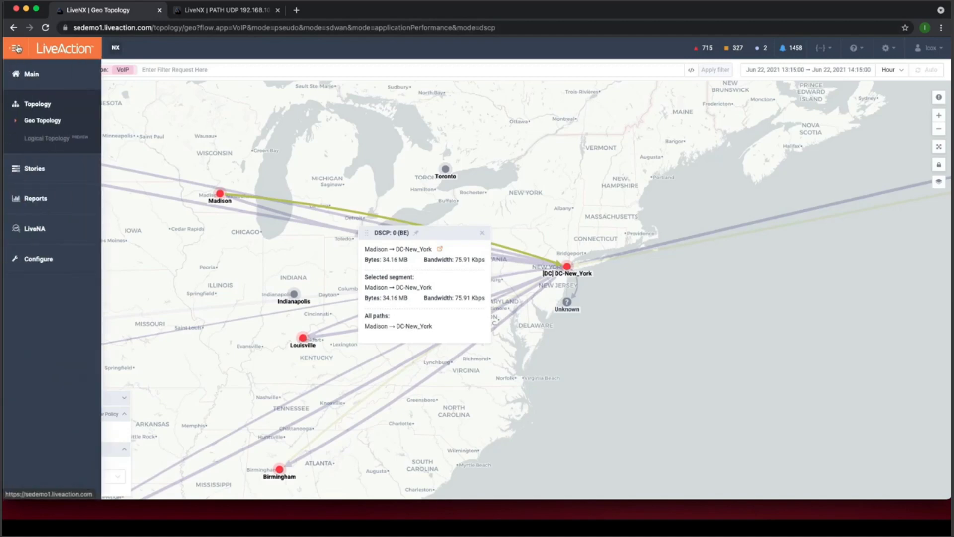
Step: Open the Logical Topology and save the seven-site USA_WAN selection linked through MPLS
click(46, 139)
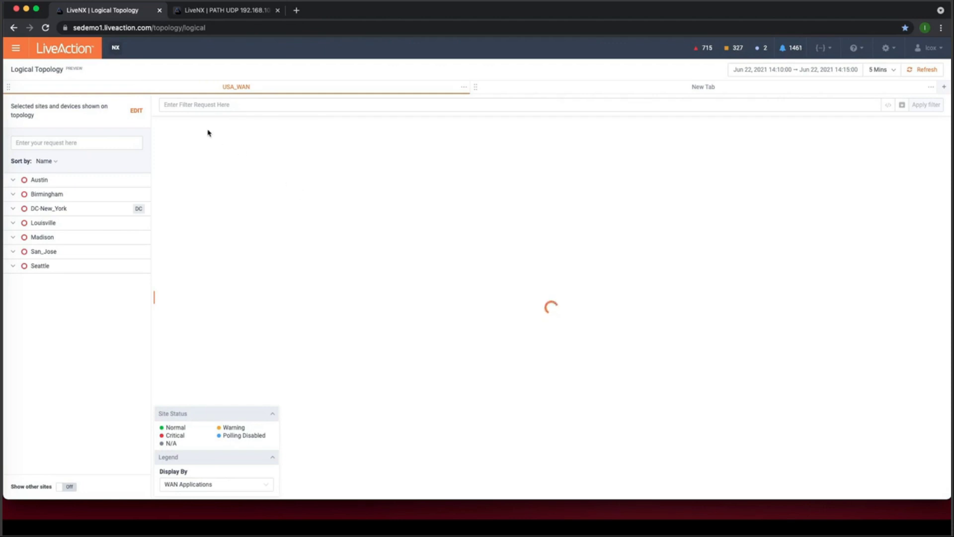
click(135, 113)
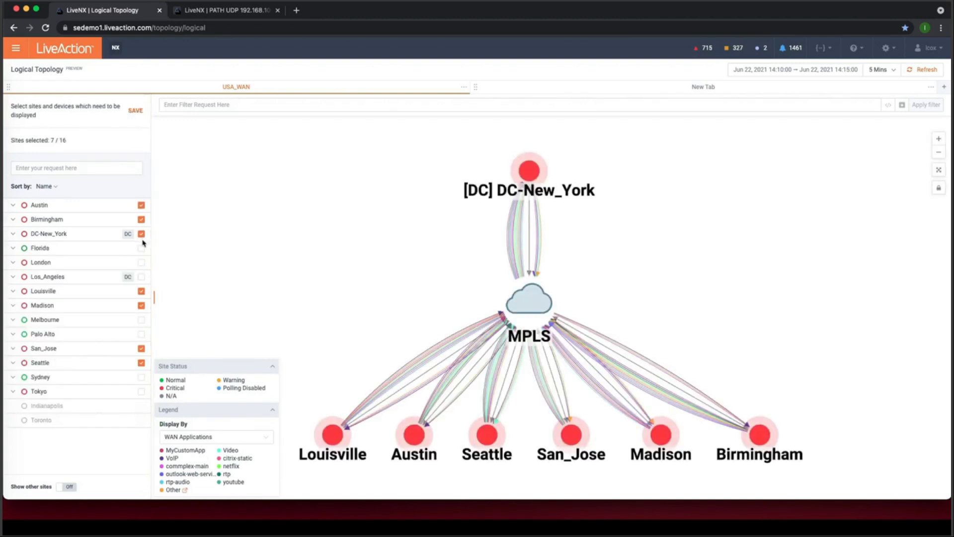
click(136, 112)
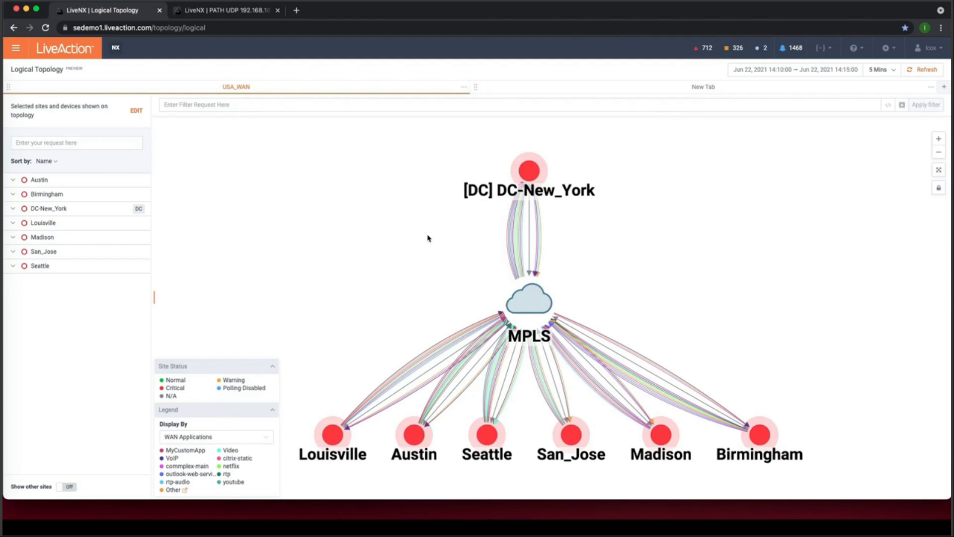
scroll(427, 238, down, 10)
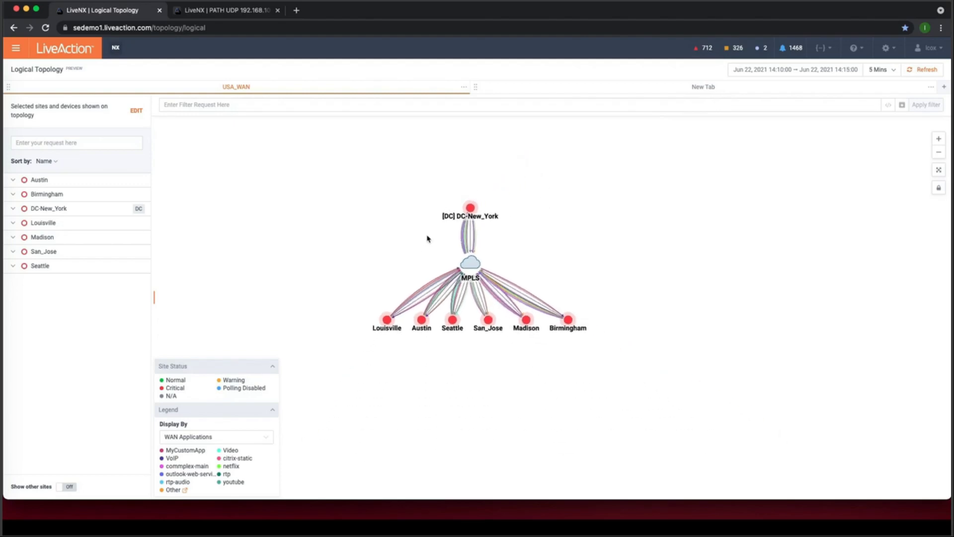
scroll(428, 238, up, 10)
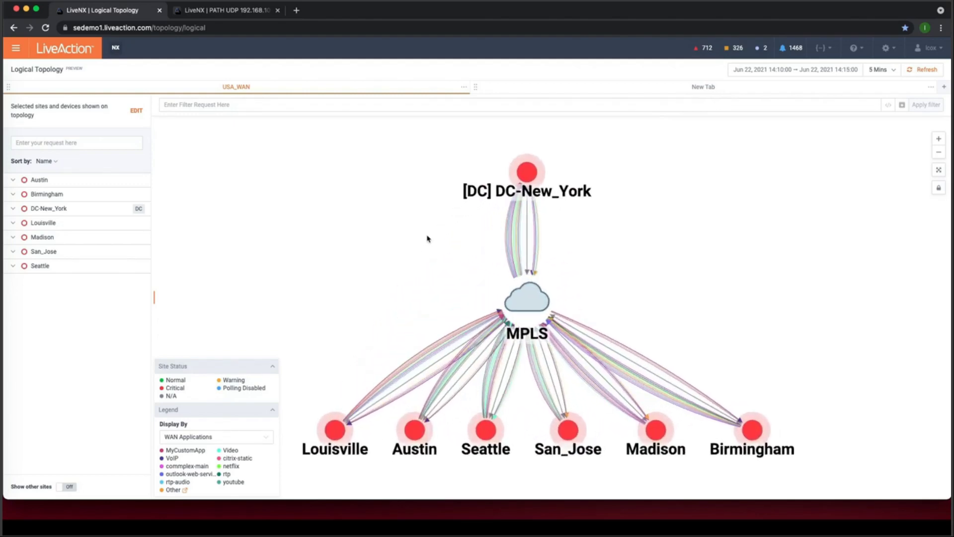
drag(392, 237, 419, 234)
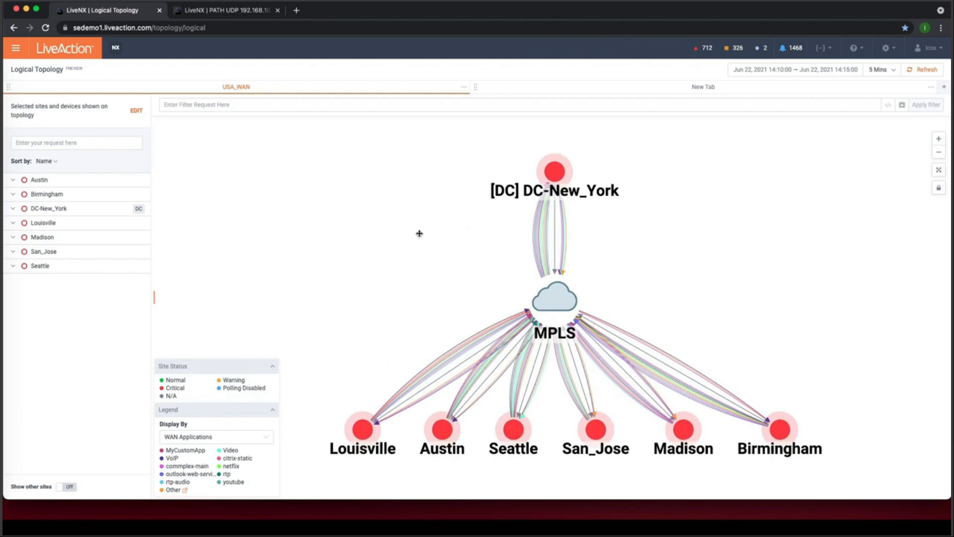
Step: Filter the USA_WAN logical topology to Application: VoIP
click(204, 104)
click(196, 119)
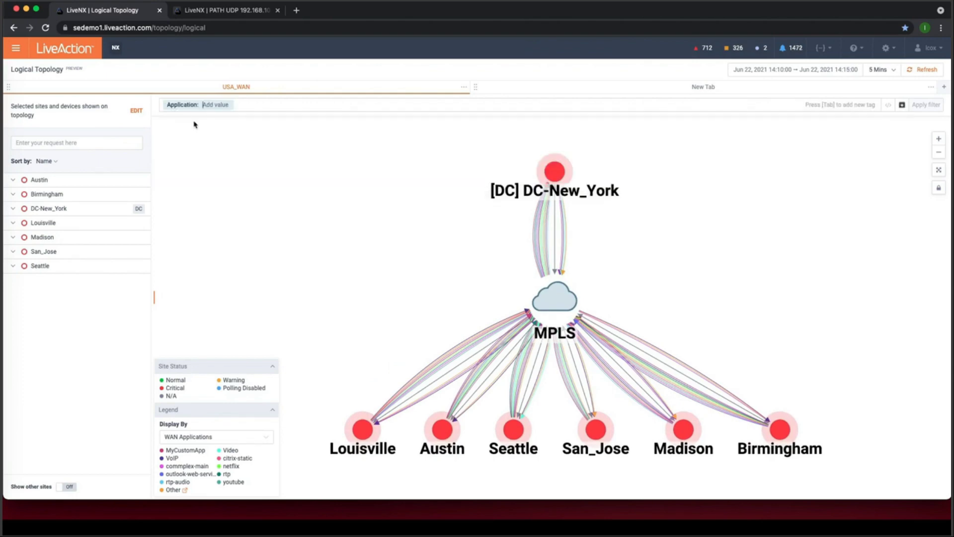
text(voip)
key(Tab)
click(171, 120)
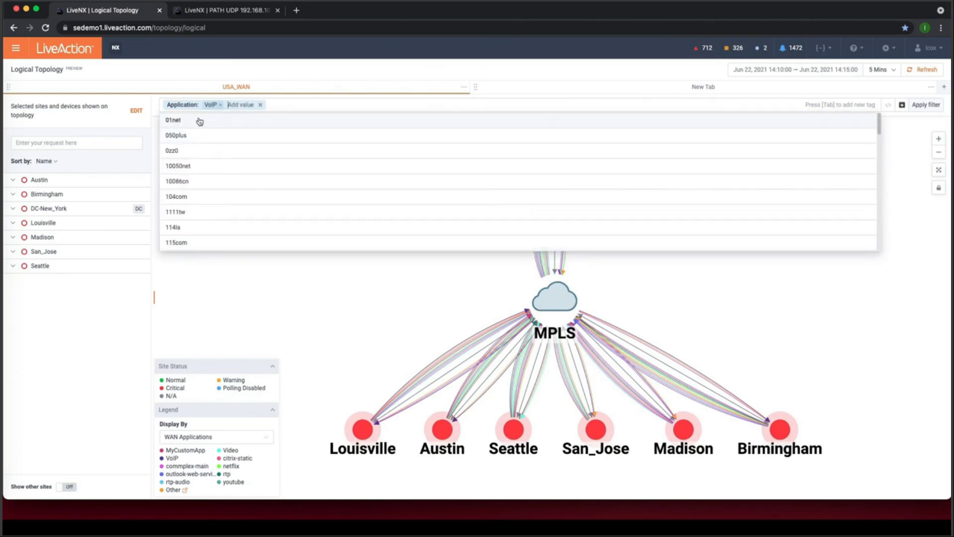
click(926, 104)
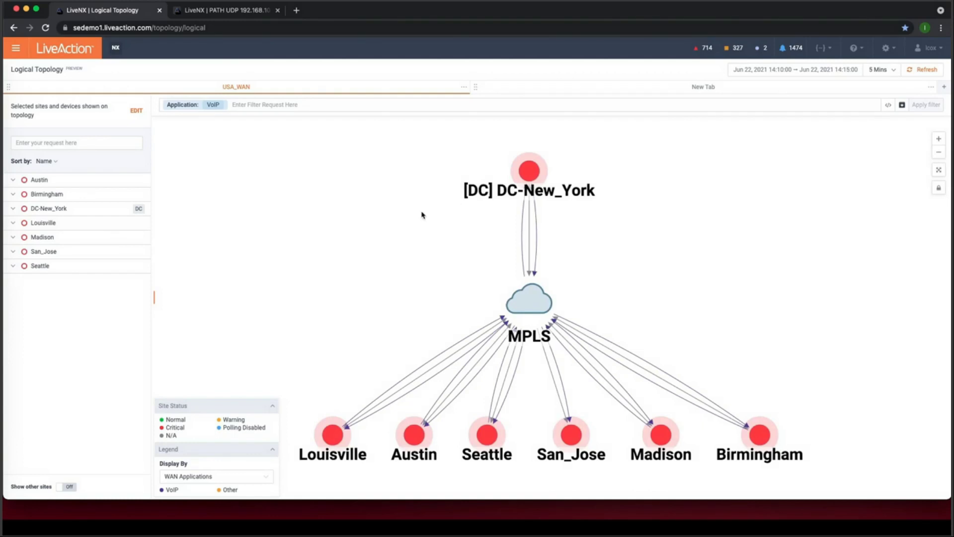
drag(422, 213, 424, 198)
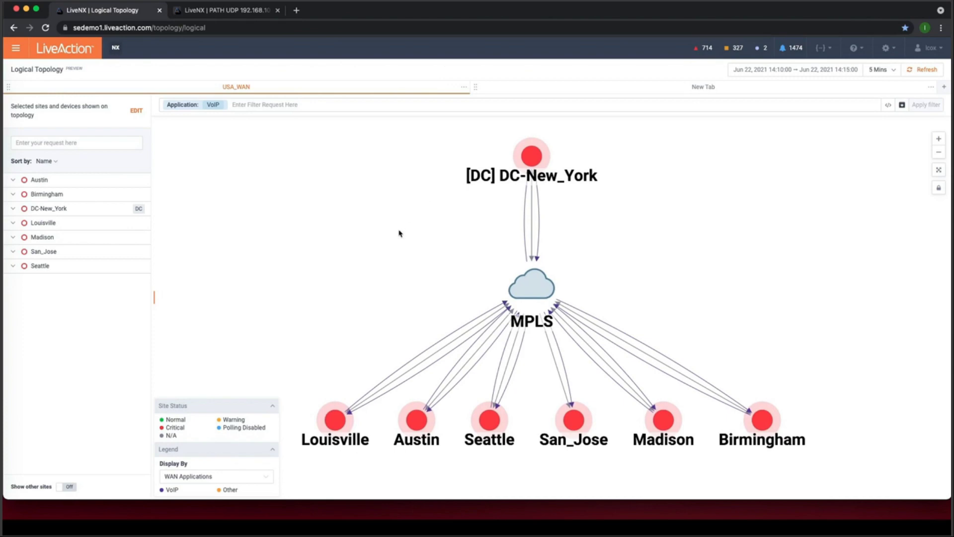
Step: Colour links by WAN DSCP, inspect best-effort traffic on MPLS to Seattle, then clear the highlight
click(265, 478)
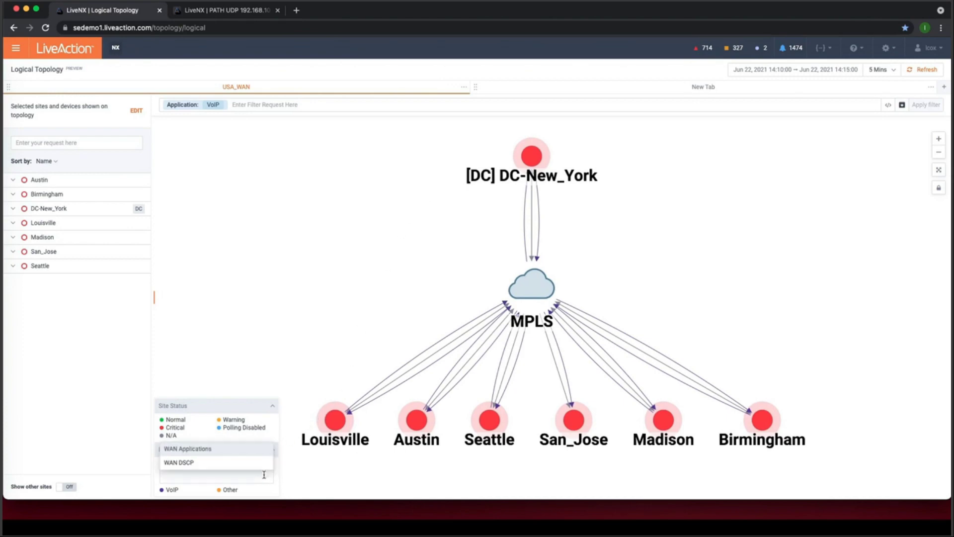
click(232, 466)
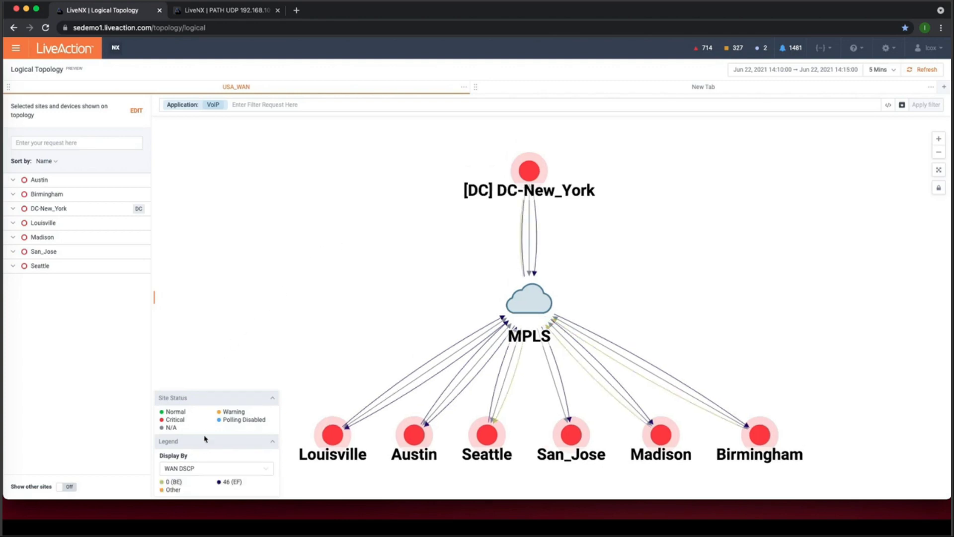
click(176, 483)
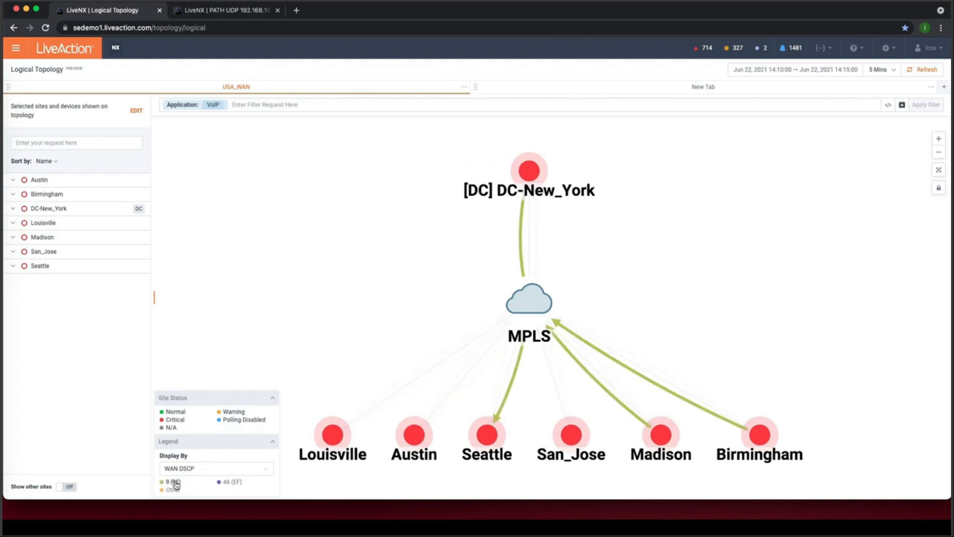
click(514, 383)
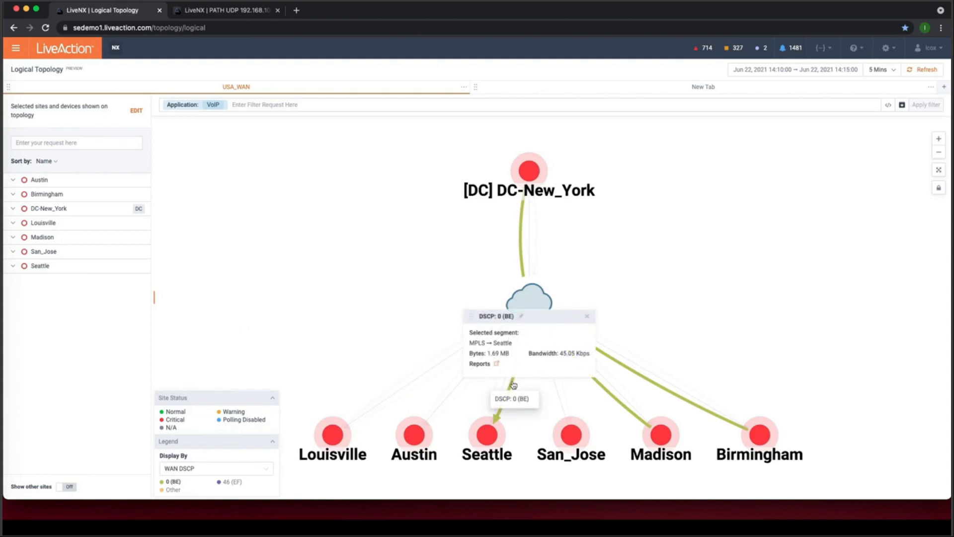
click(426, 228)
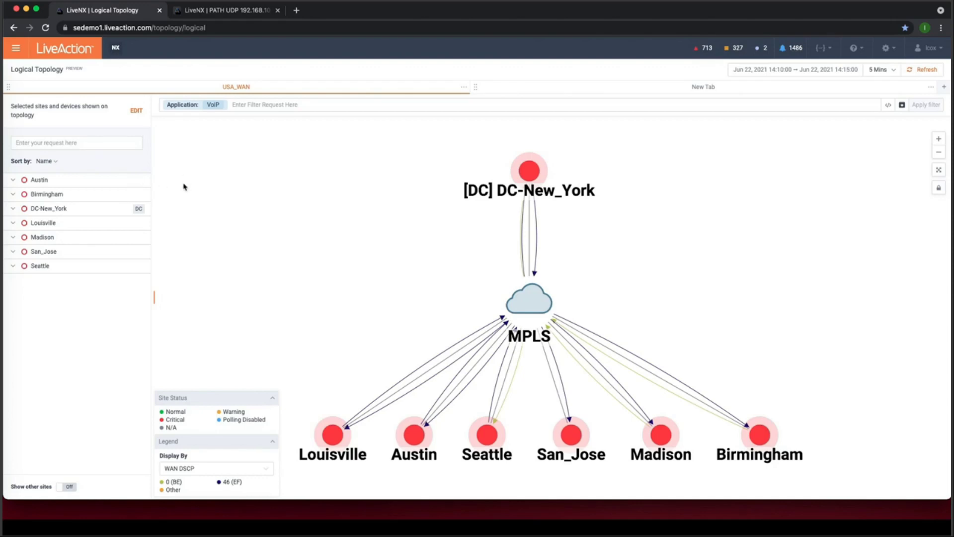
Step: Open the Alerts page and filter descriptions by 'voip' to list the 8 VoIP alerts
click(19, 52)
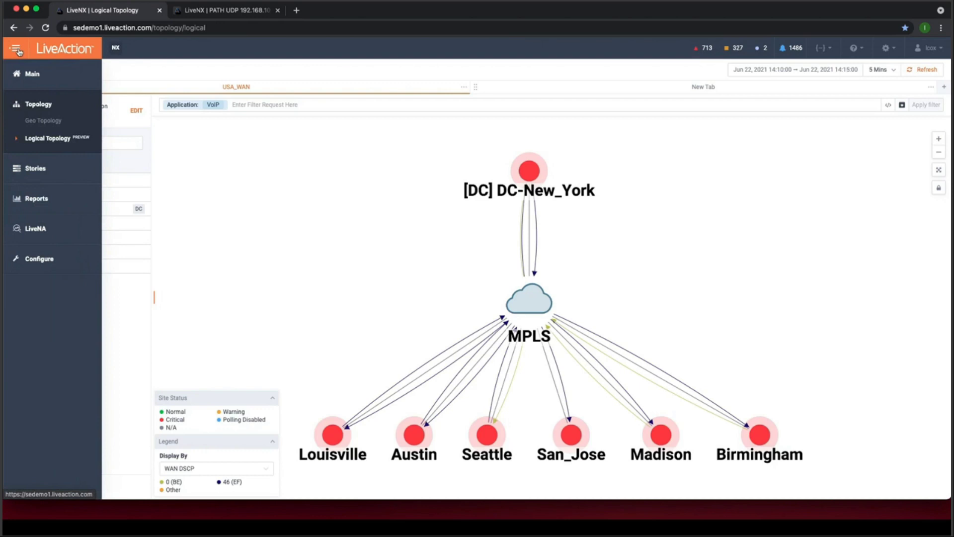
click(32, 75)
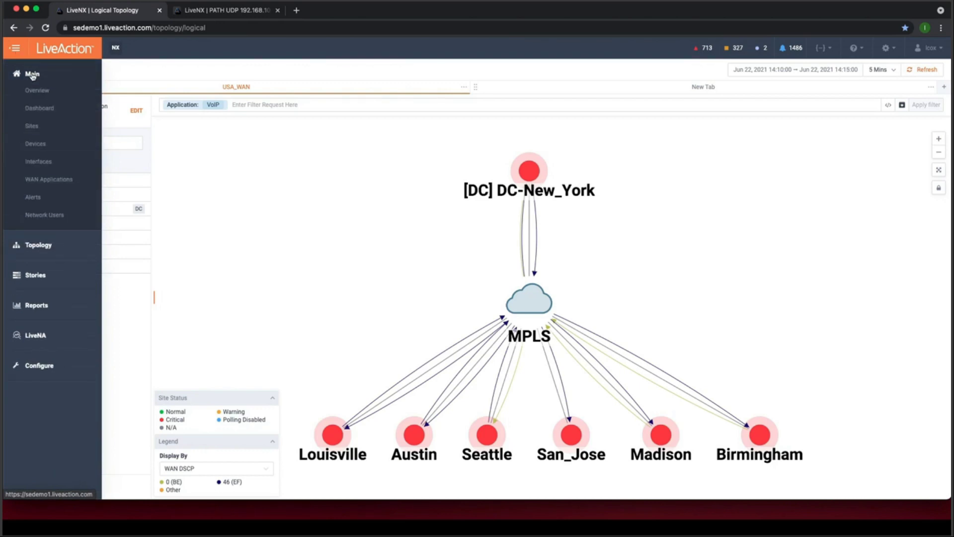
click(40, 198)
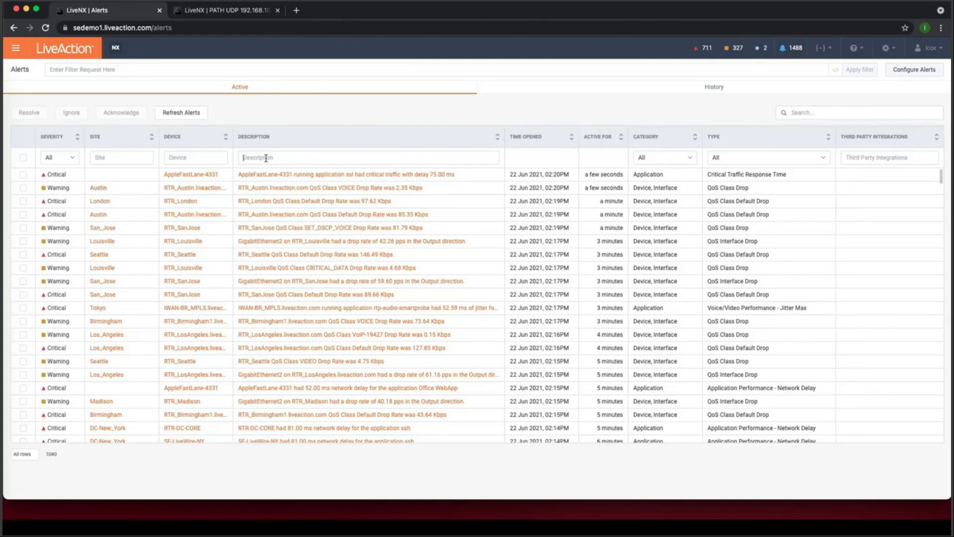
text(voip)
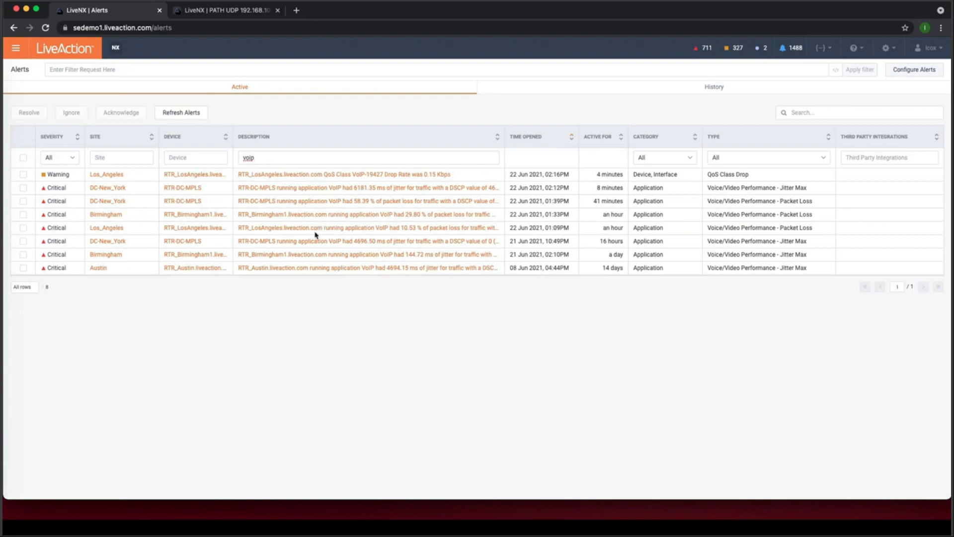
Step: Open the Los_Angeles packet-loss alert and view its path showing 10.58% loss at RTR_LosAngeles
click(395, 230)
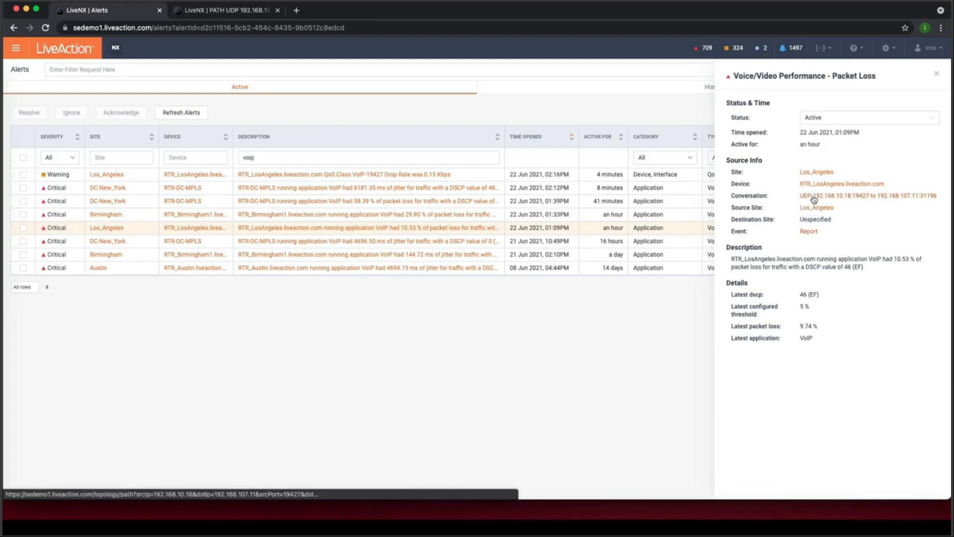
click(243, 12)
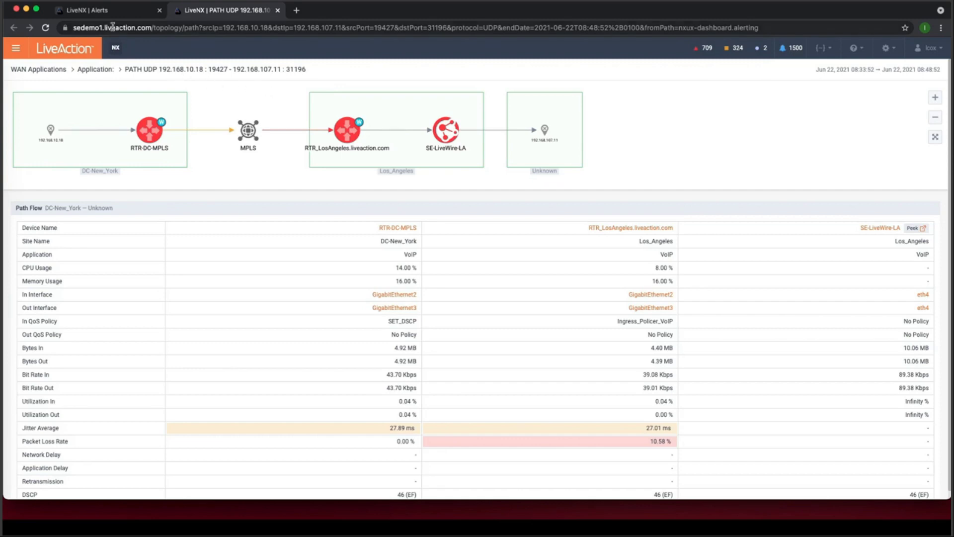
Step: Recheck the alert details, then return to the call's path flow listing SE-LiveWire-LA
click(121, 12)
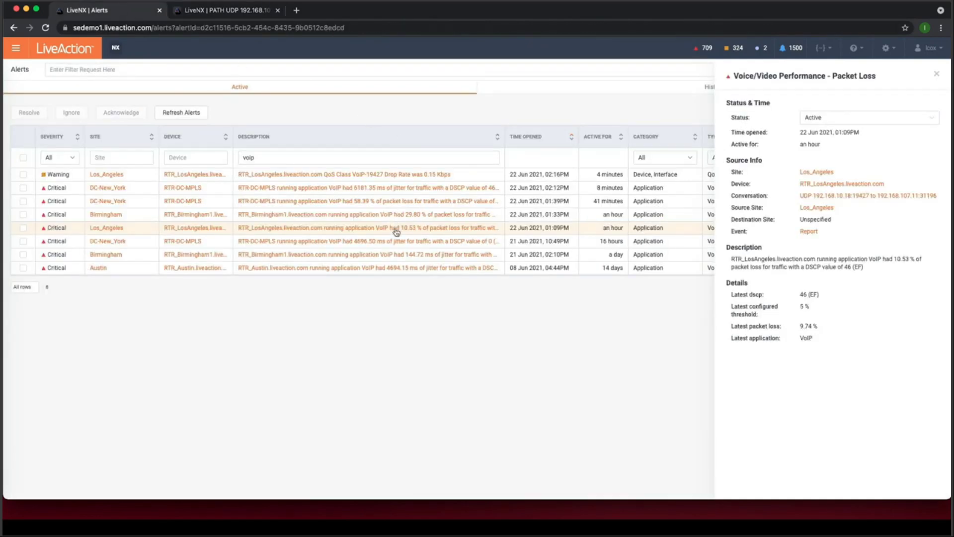
click(222, 12)
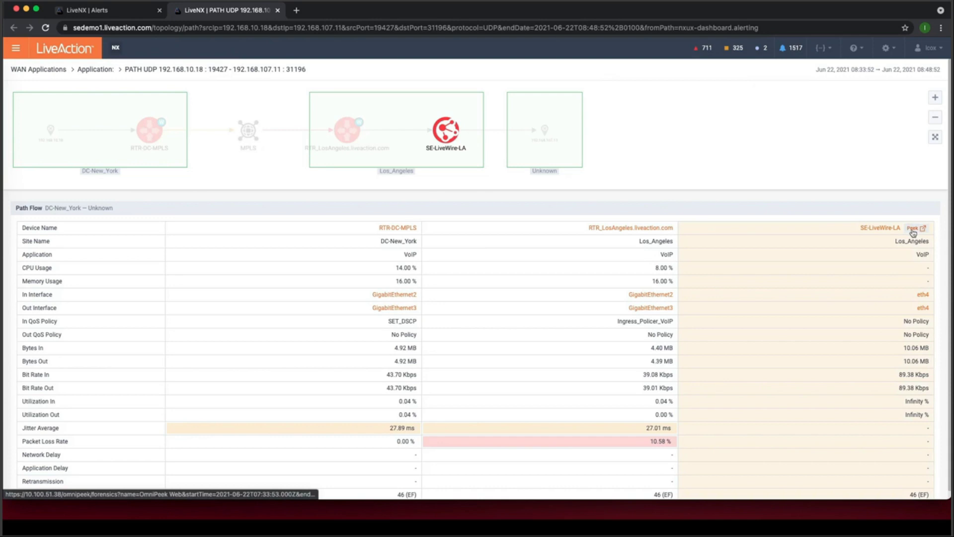
Step: Replace the default 'OmniPeek Web' forensic search name with 'Voip Capture'
click(913, 231)
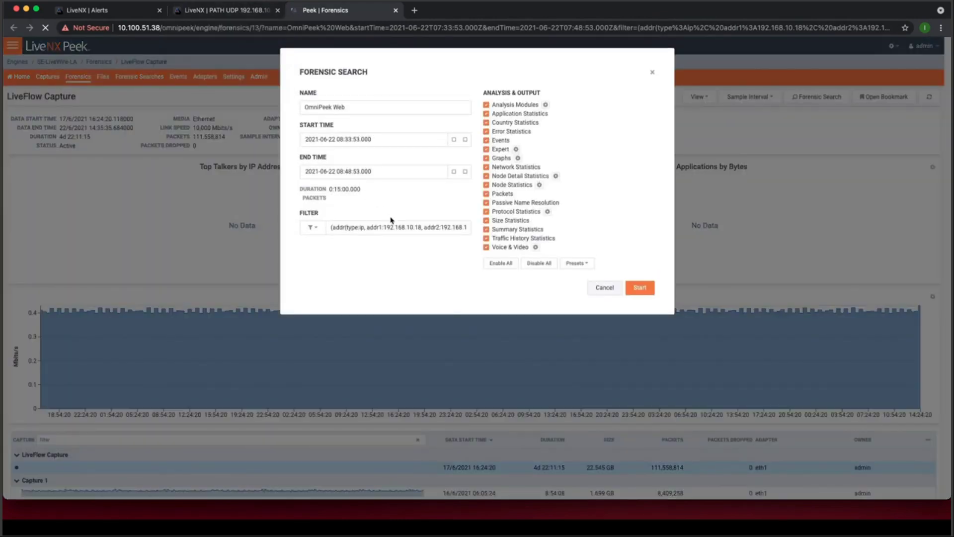
click(234, 12)
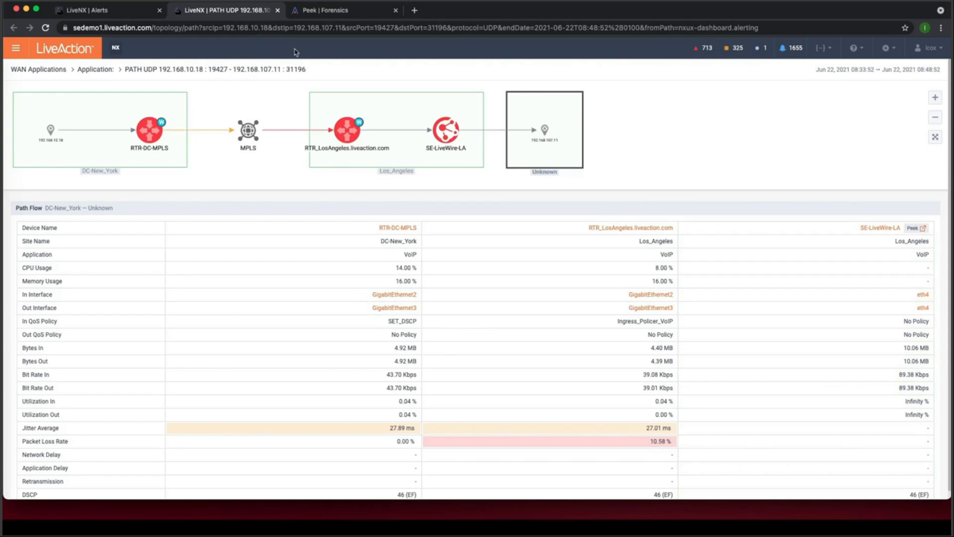
click(329, 14)
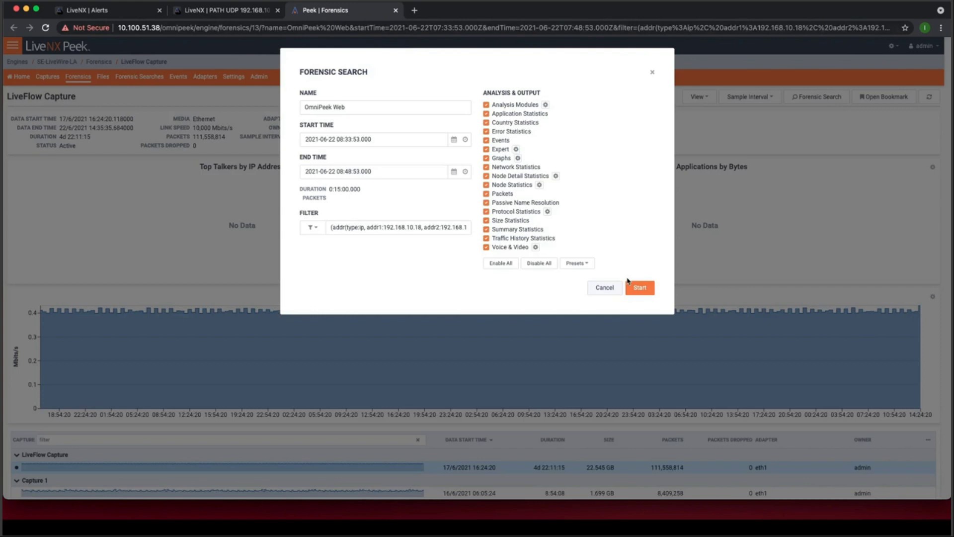
click(373, 107)
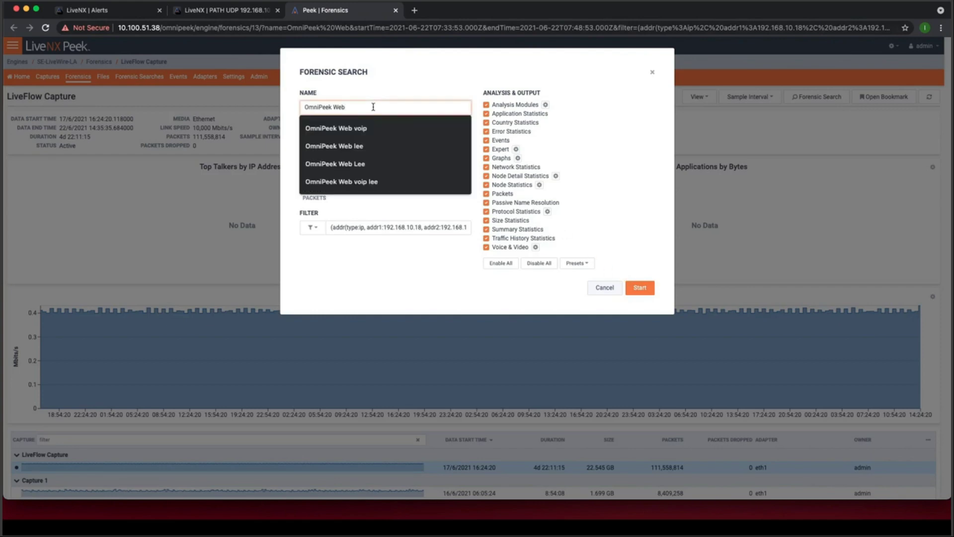
key(BackSpace)
key(BackSpace)
key(BackSpace)
key(BackSpace)
key(BackSpace)
key(BackSpace)
key(BackSpace)
key(BackSpace)
key(BackSpace)
key(BackSpace)
key(BackSpace)
key(BackSpace)
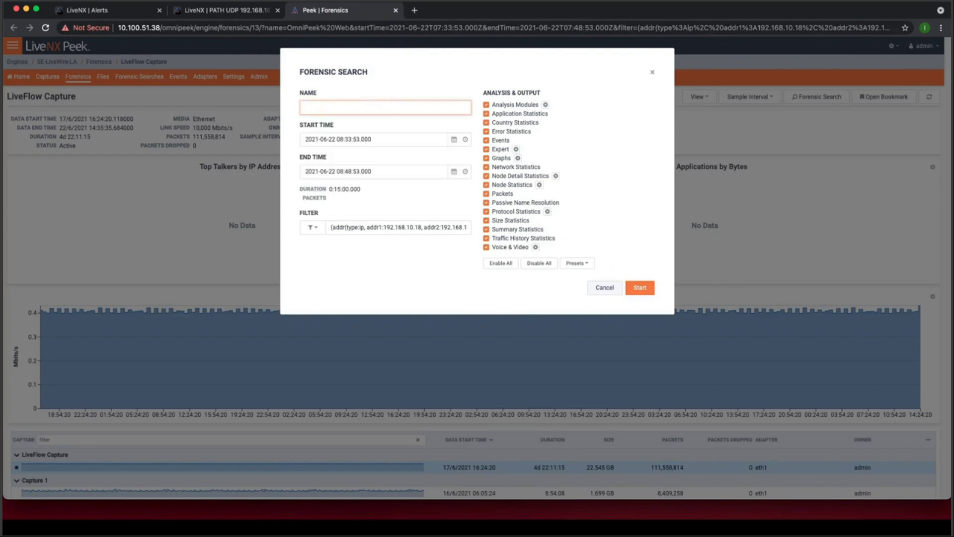
text(Voip Capture)
Step: Start the Voip Capture search and open its completed 23,452-packet results
click(638, 288)
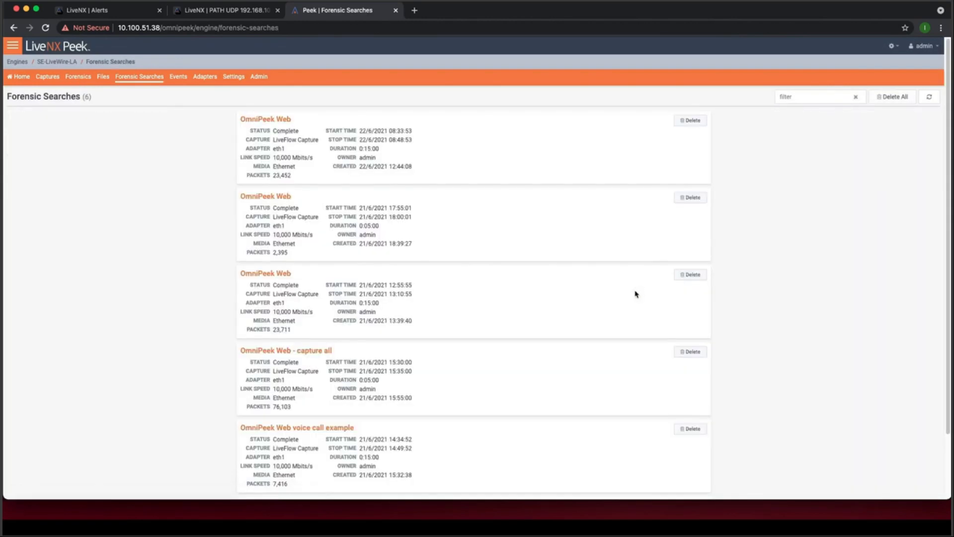
scroll(726, 326, down, 3)
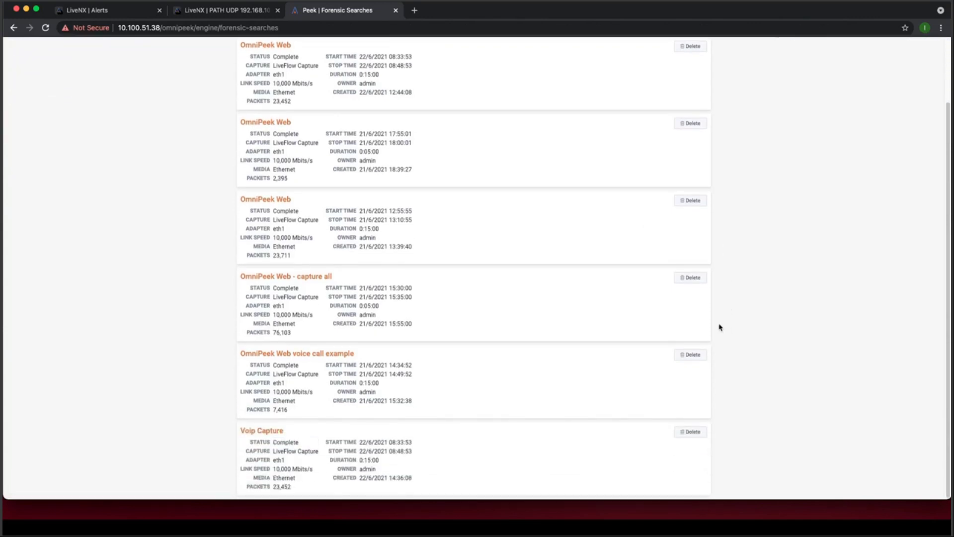
click(271, 432)
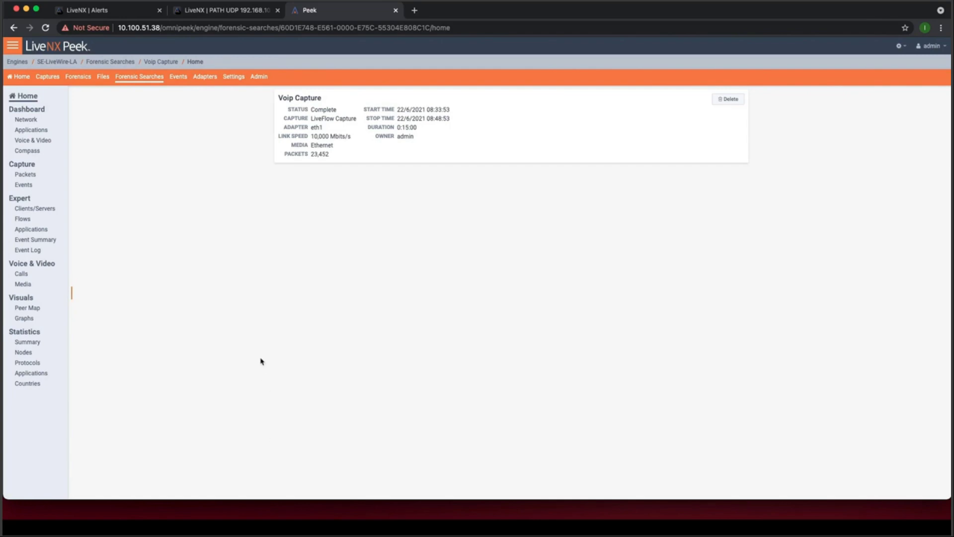
Step: Show the Voice & Video dashboard with the one Bad call (MOS-CQ 1.46)
click(29, 176)
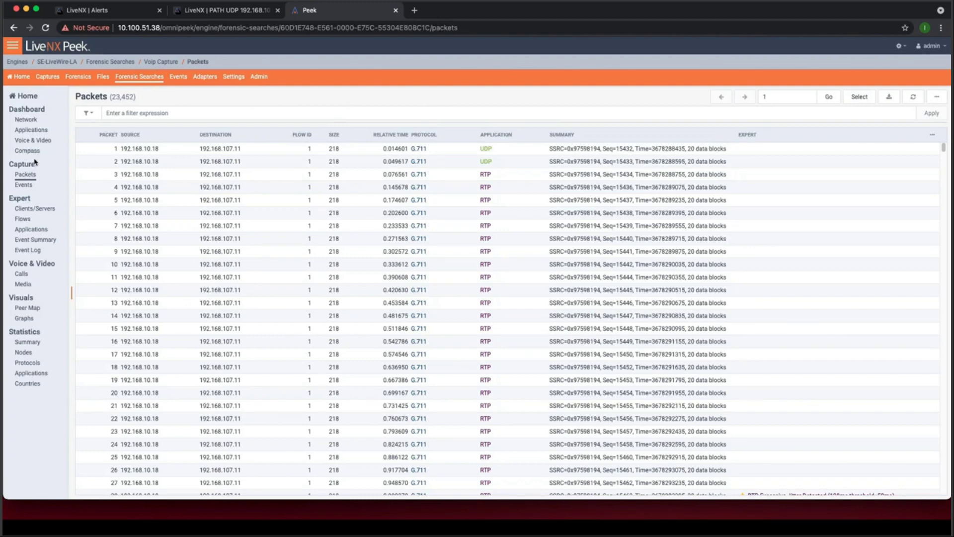
click(36, 142)
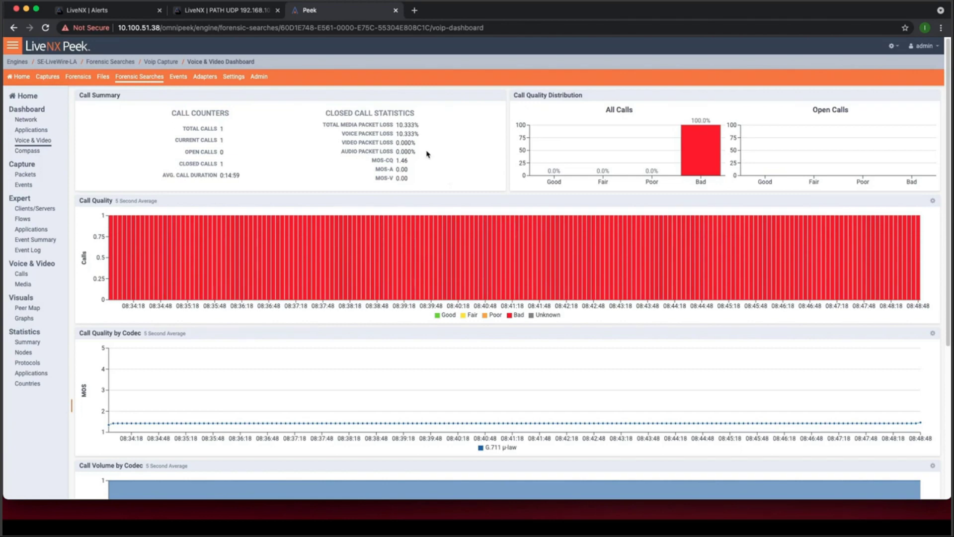
scroll(437, 219, down, 3)
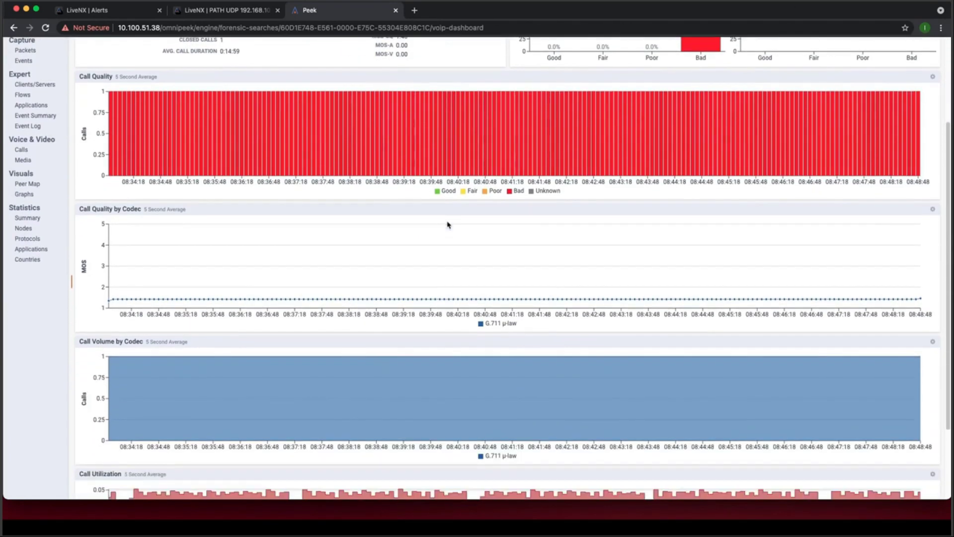
scroll(512, 316, down, 2)
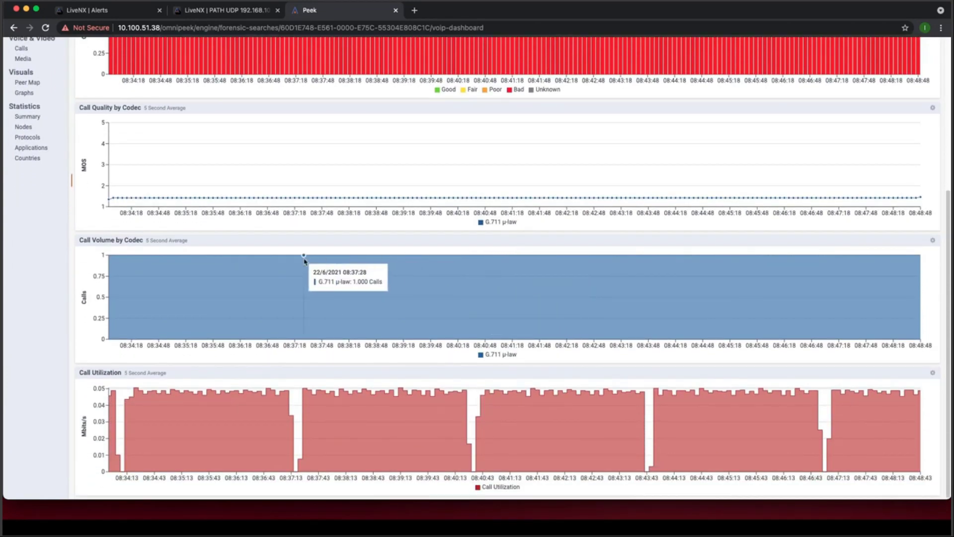
scroll(341, 251, up, 3)
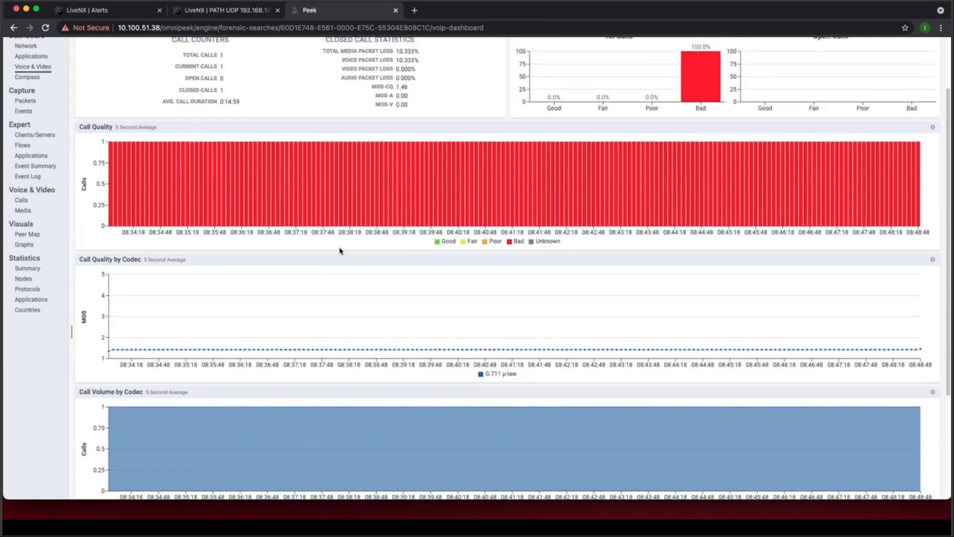
scroll(340, 252, up, 2)
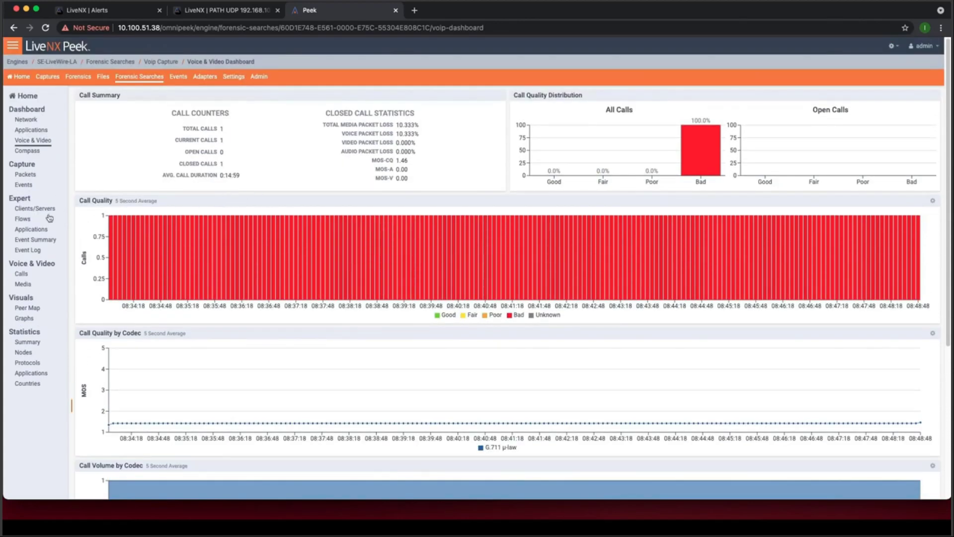
Step: Open the Expert Event Log showing 631 jitter, packet-loss and late RTP events
click(29, 250)
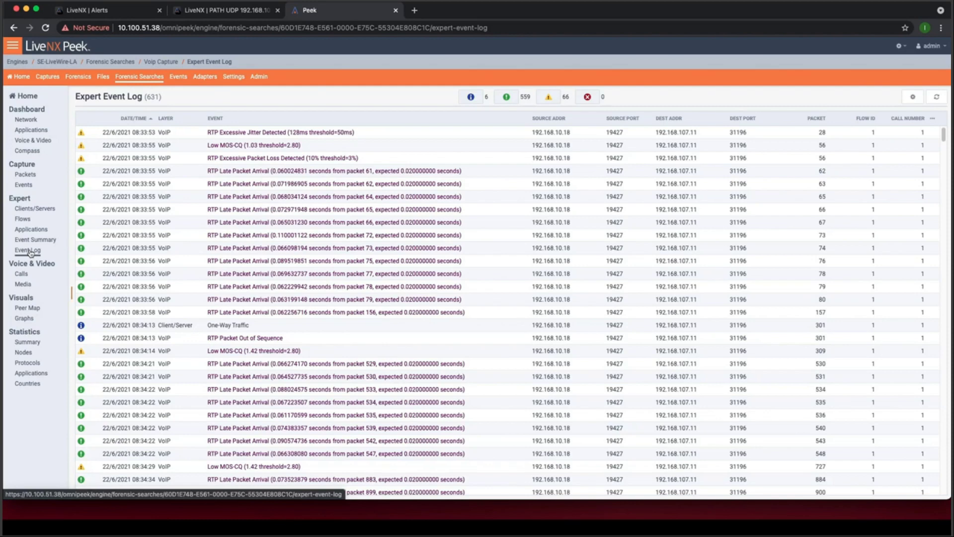
Step: Open the Expert Event Summary page for the Voip Capture search
click(31, 243)
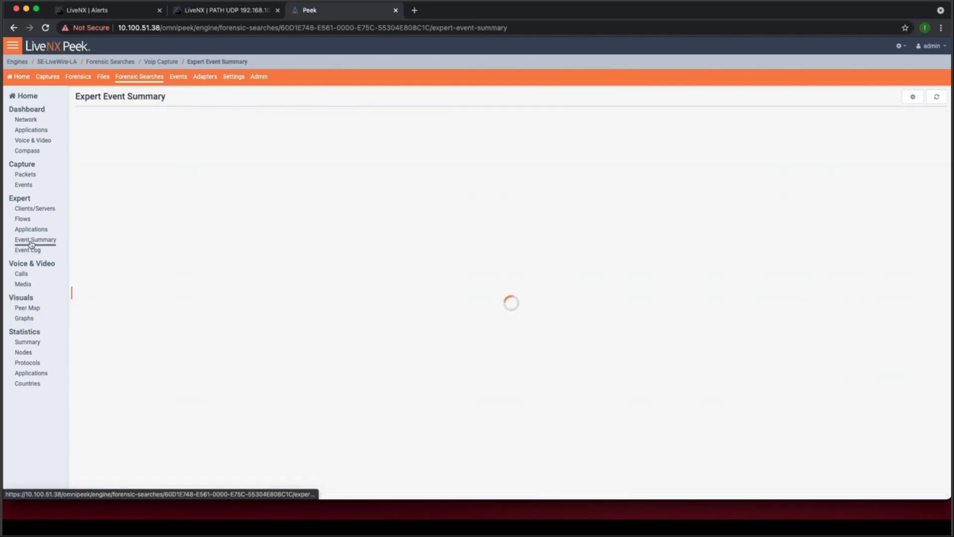